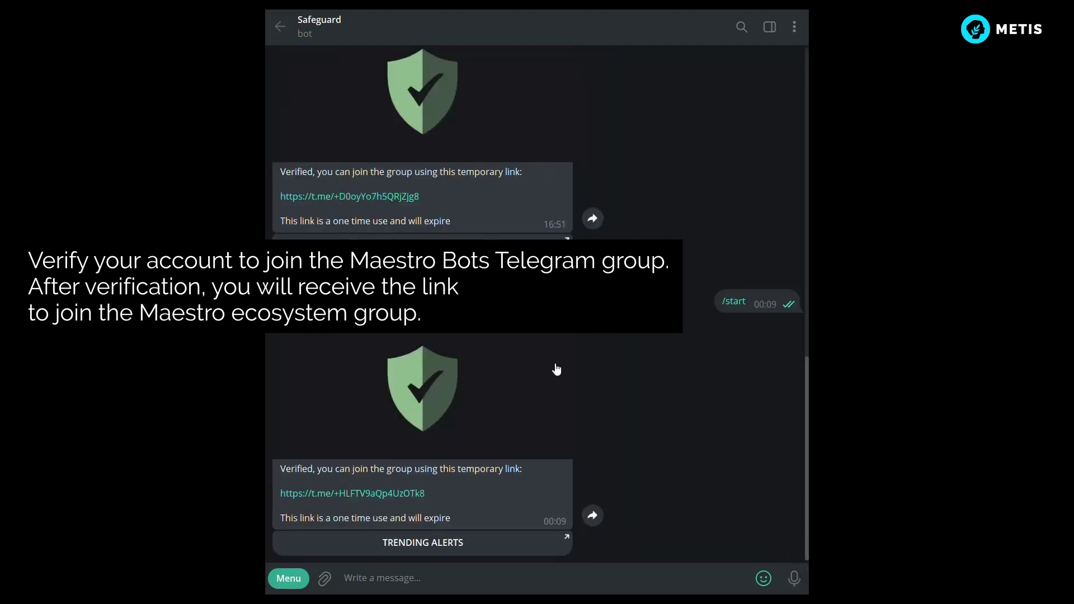
Join the Maestro Ecosystem group through the latest temporary verification link, and open the Sniper bot from its welcome message.
{"action": "left_click", "coordinate": [388, 494]}
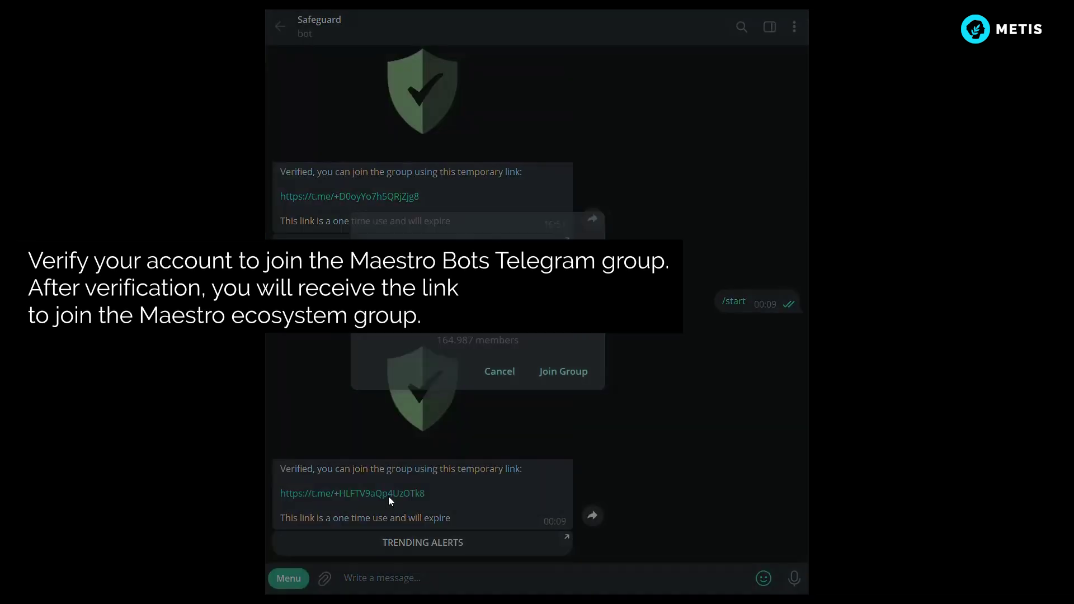
{"action": "left_click", "coordinate": [579, 375]}
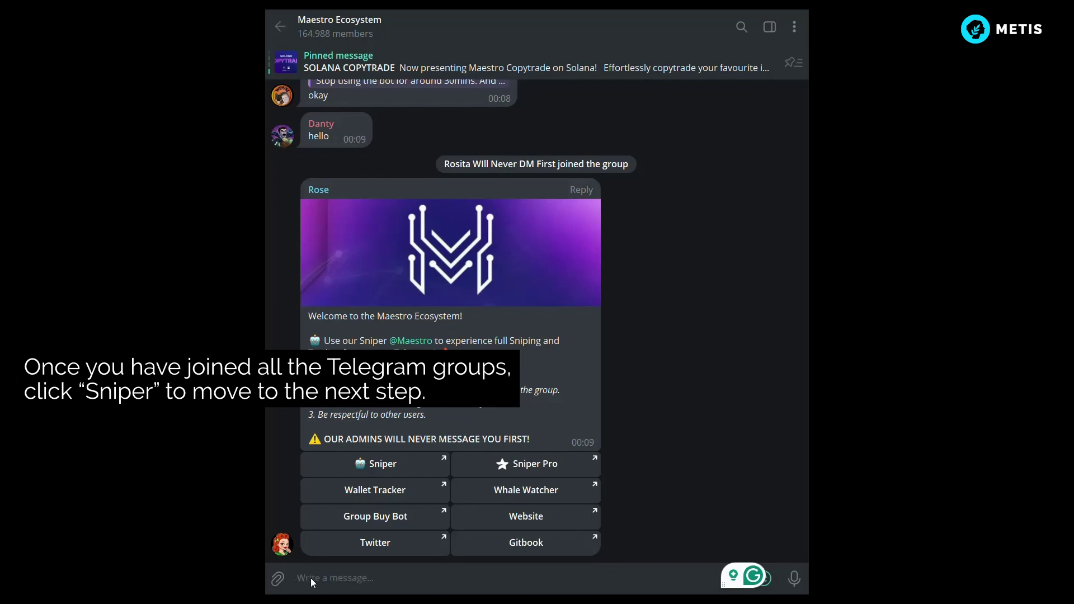
{"action": "left_click", "coordinate": [375, 464]}
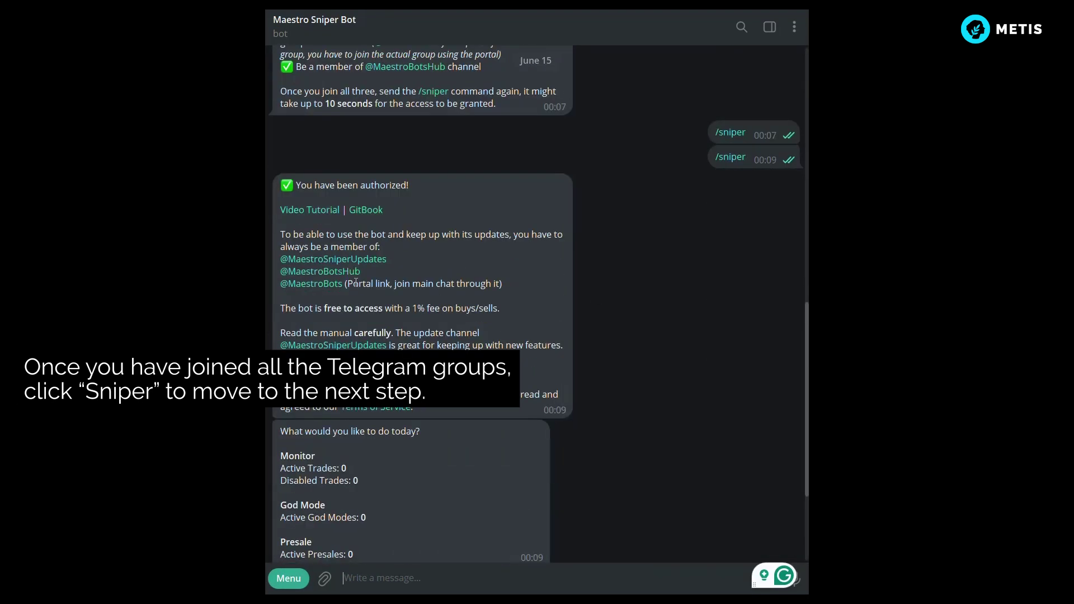
Generate a new wallet for the METIS chain from the bot's wallet settings.
{"action": "scroll", "coordinate": [403, 219], "scroll_direction": "down", "scroll_amount": 1}
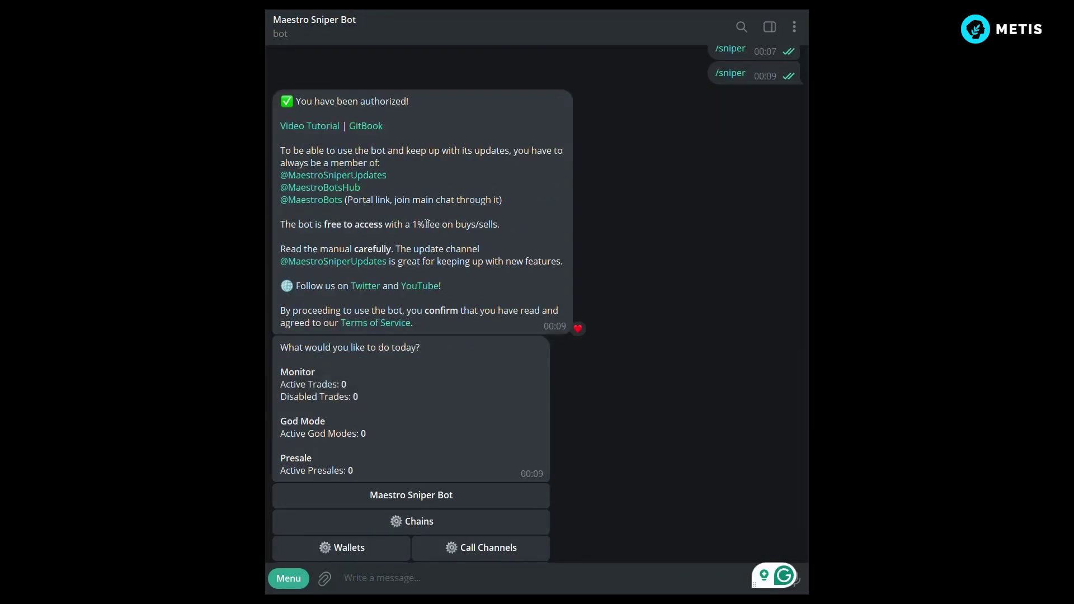
{"action": "scroll", "coordinate": [358, 215], "scroll_direction": "down", "scroll_amount": 2}
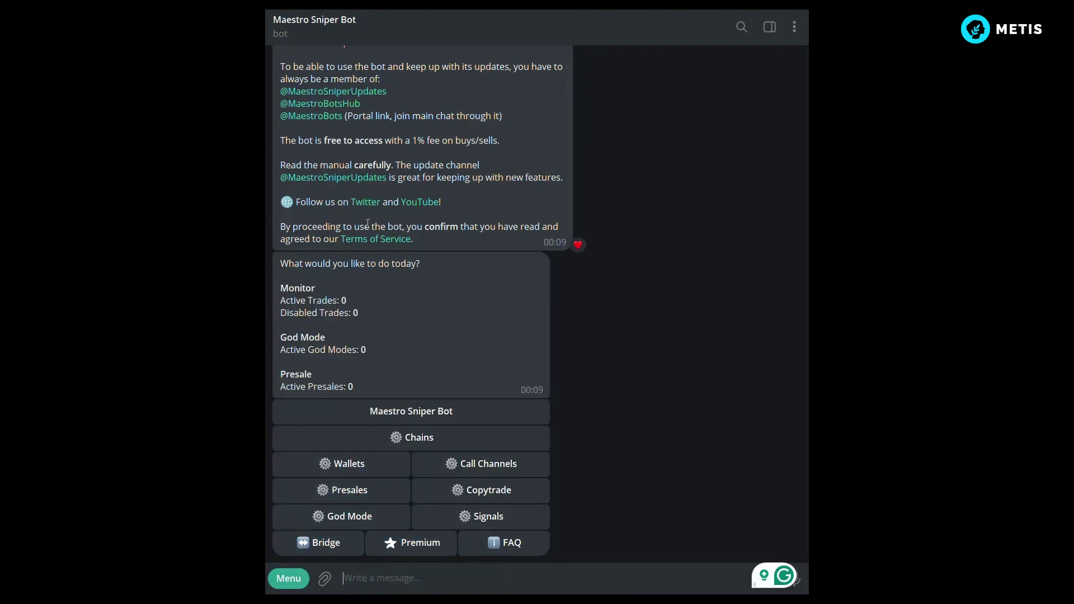
{"action": "left_click", "coordinate": [379, 470]}
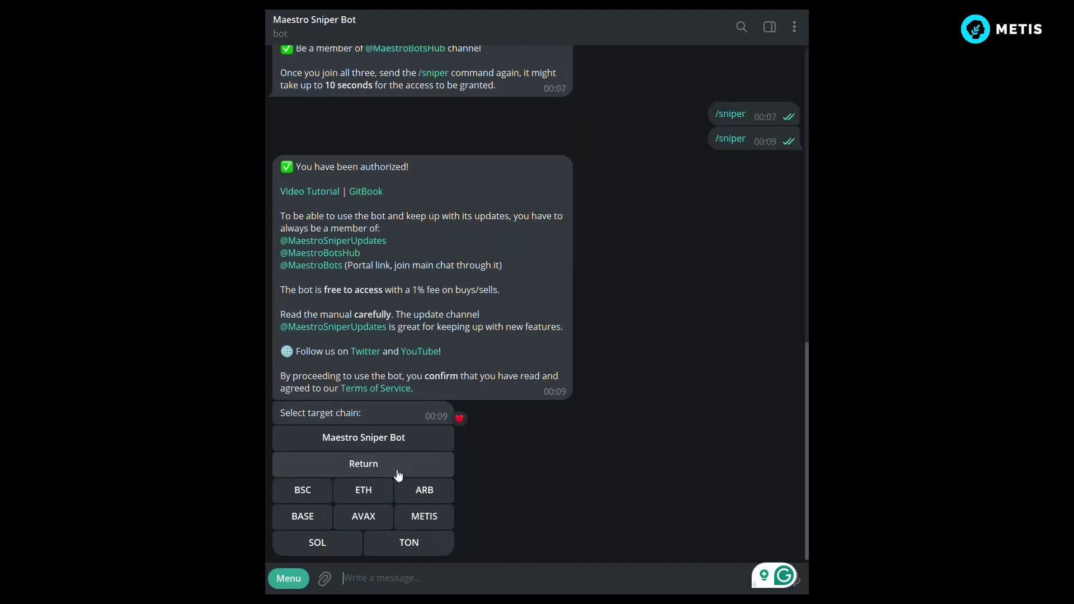
{"action": "left_click", "coordinate": [430, 520]}
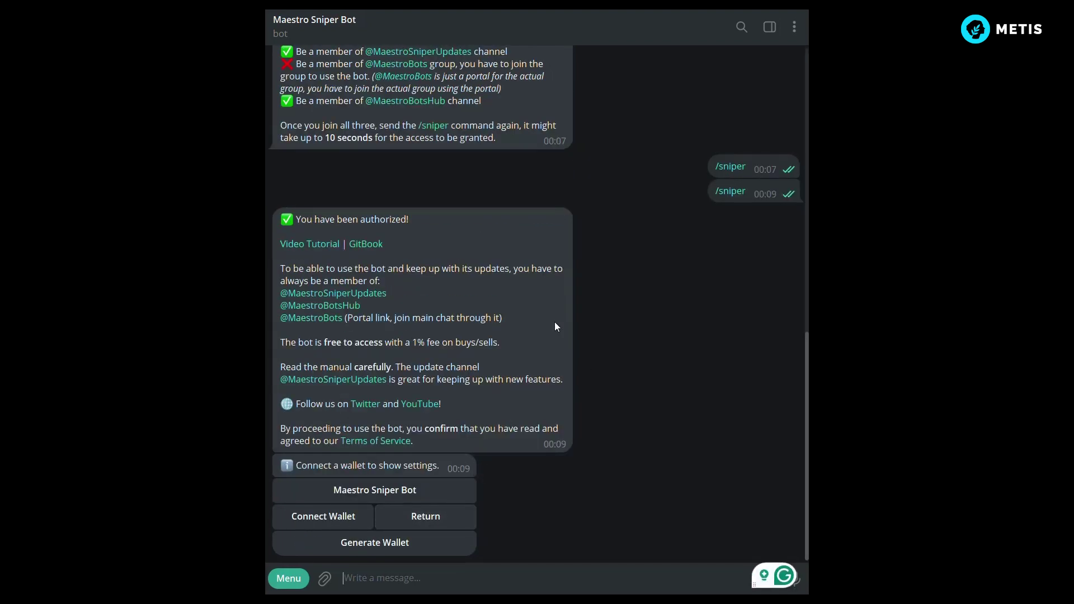
{"action": "left_click", "coordinate": [437, 546]}
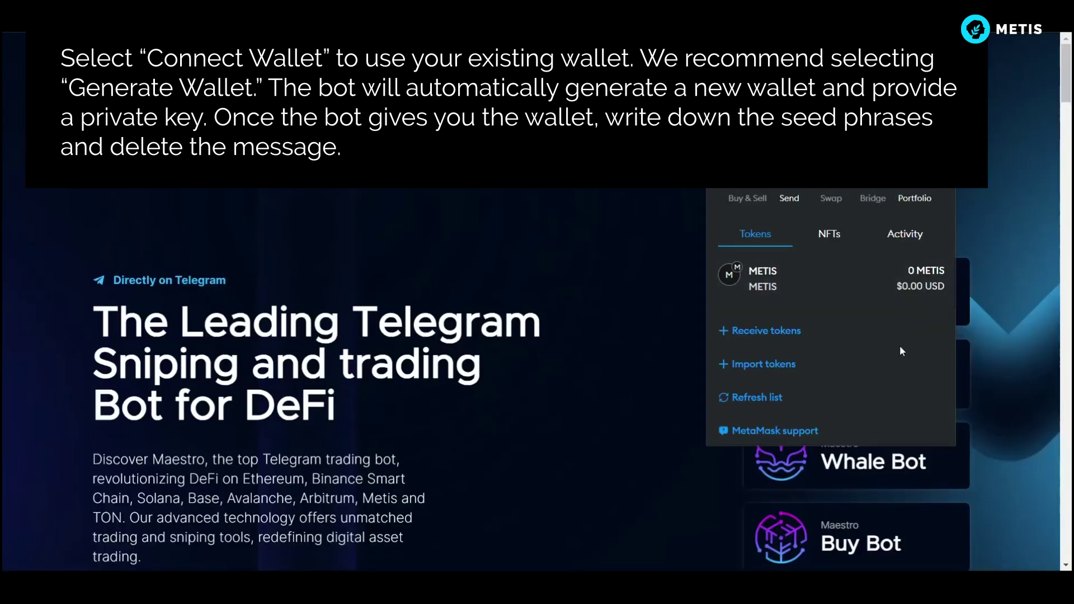
Switch to MetaMask and import the generated wallet as an account by pasting its private key.
{"action": "left_click", "coordinate": [900, 344]}
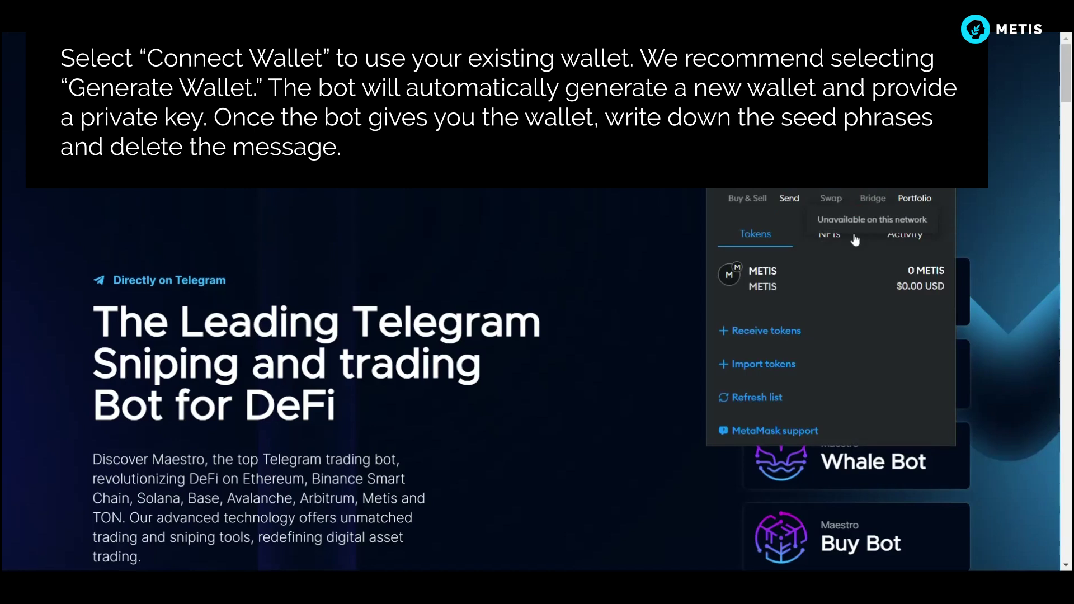
{"action": "left_click", "coordinate": [826, 47]}
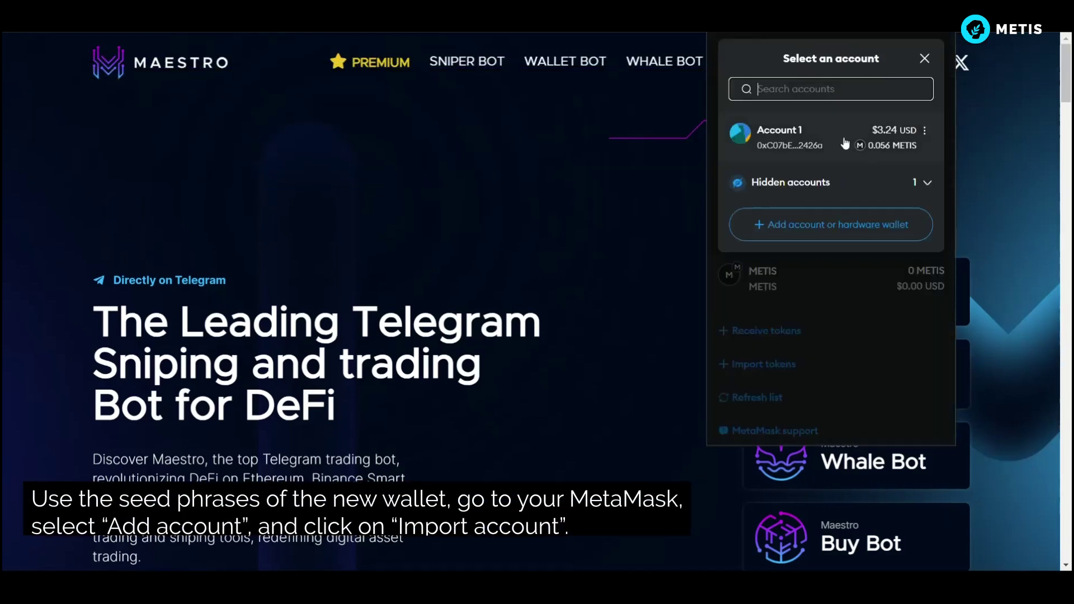
{"action": "left_click", "coordinate": [837, 232]}
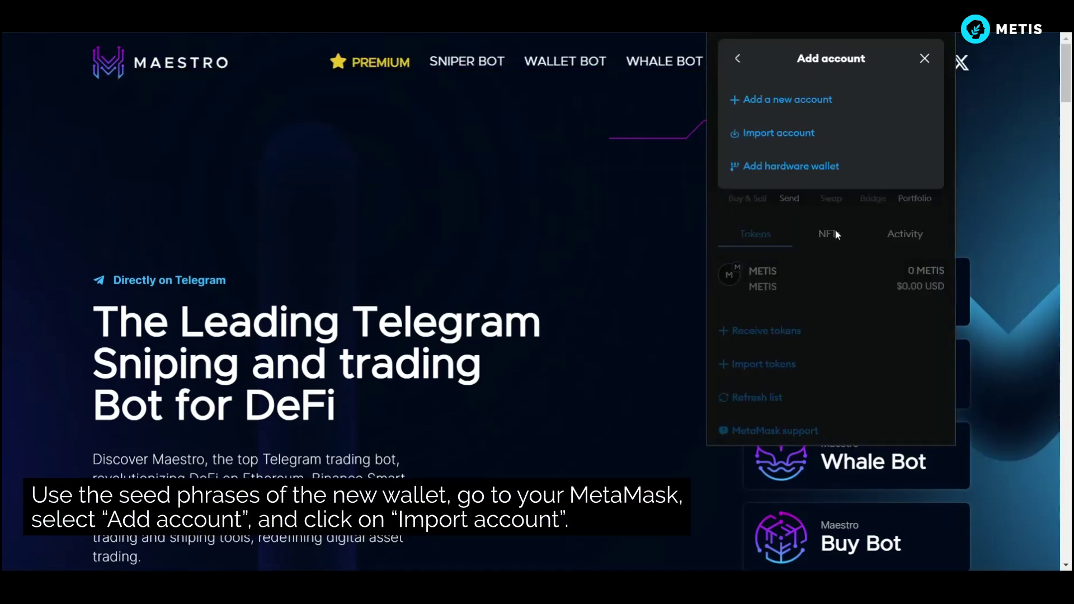
{"action": "left_click", "coordinate": [781, 137]}
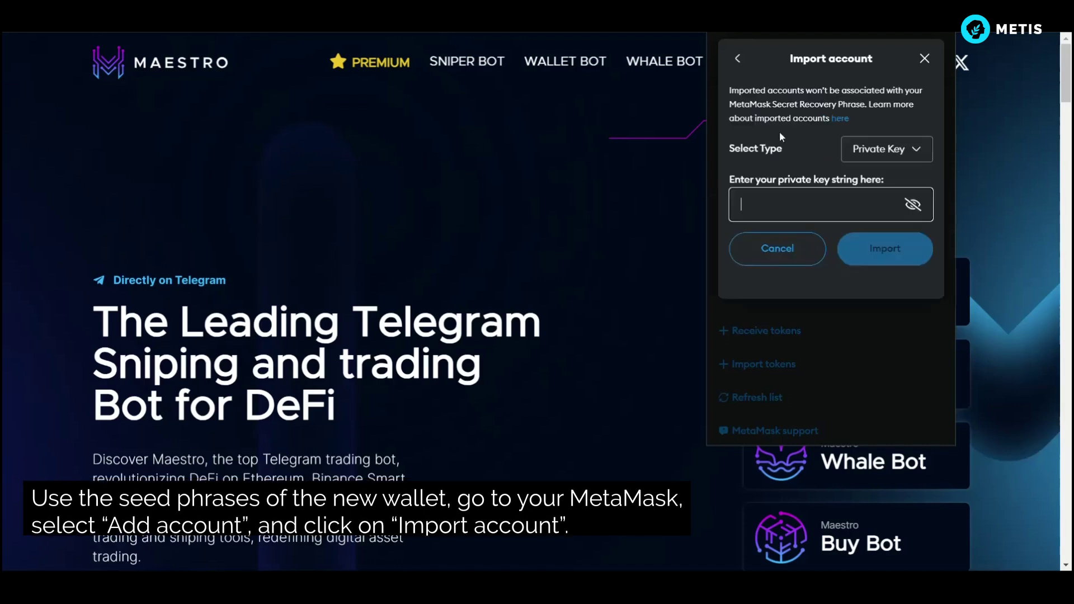
{"action": "right_click", "coordinate": [803, 203]}
{"action": "left_click", "coordinate": [842, 341]}
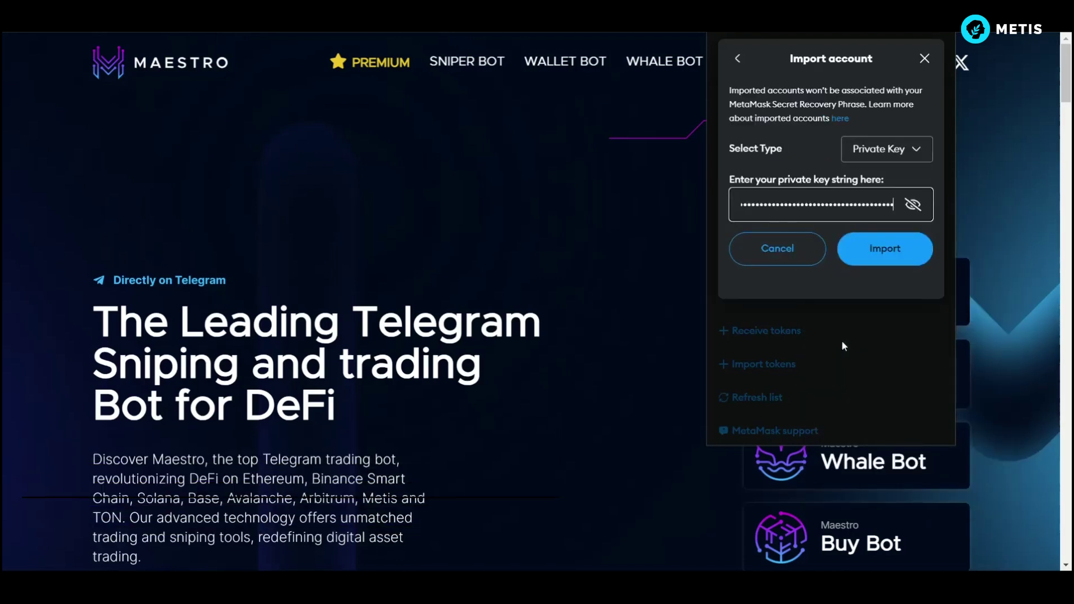
{"action": "left_click", "coordinate": [875, 255]}
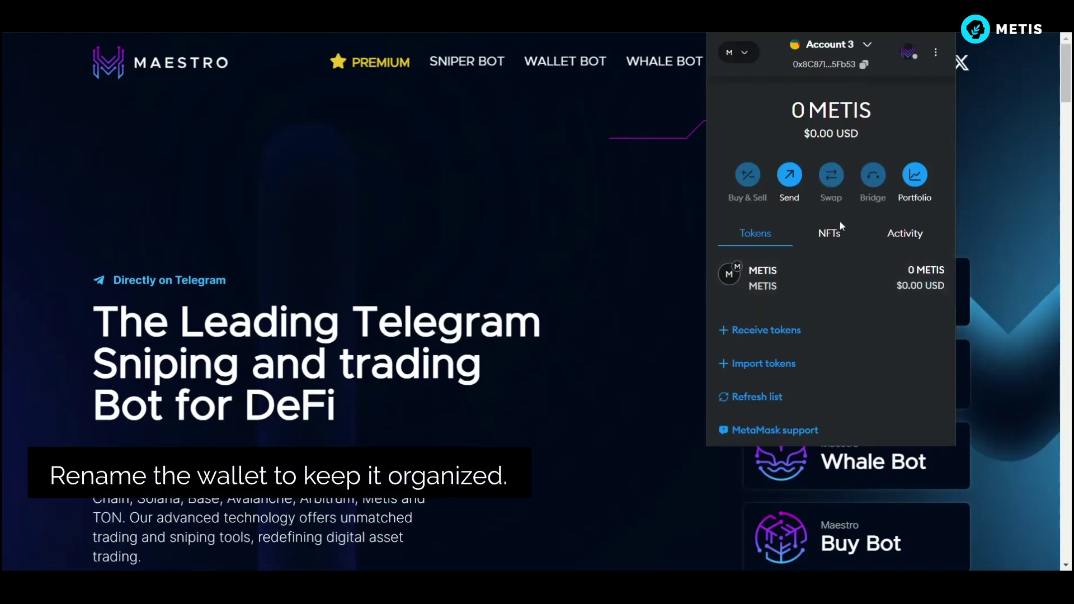
Rename the imported MetaMask account as Maestro Bots and close its account details.
{"action": "left_click", "coordinate": [866, 46]}
{"action": "left_click", "coordinate": [924, 184]}
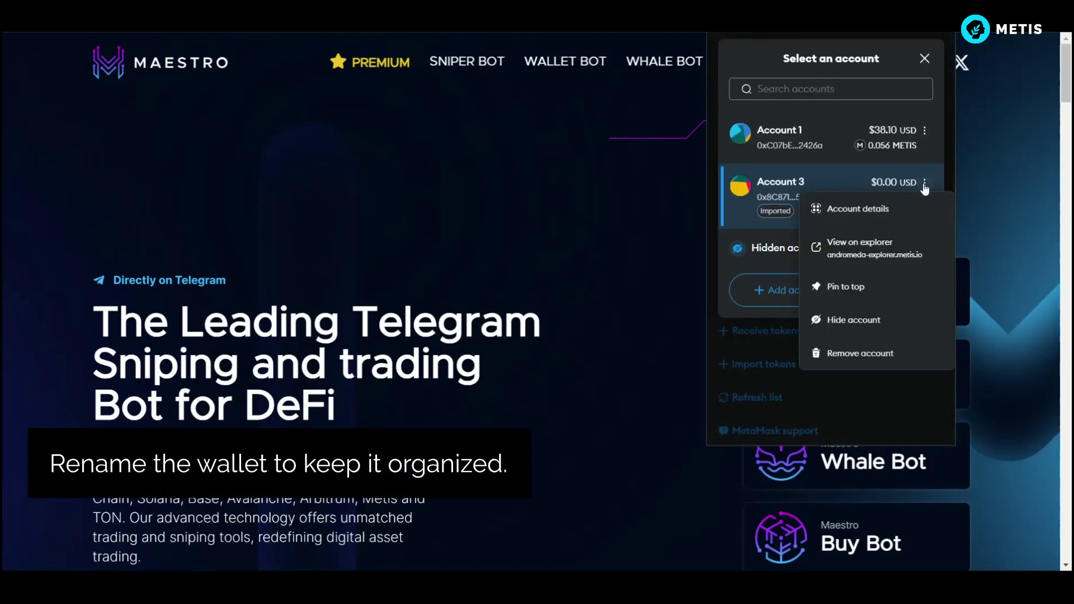
{"action": "left_click", "coordinate": [858, 209]}
{"action": "left_click", "coordinate": [889, 103]}
{"action": "triple_click", "coordinate": [803, 104]}
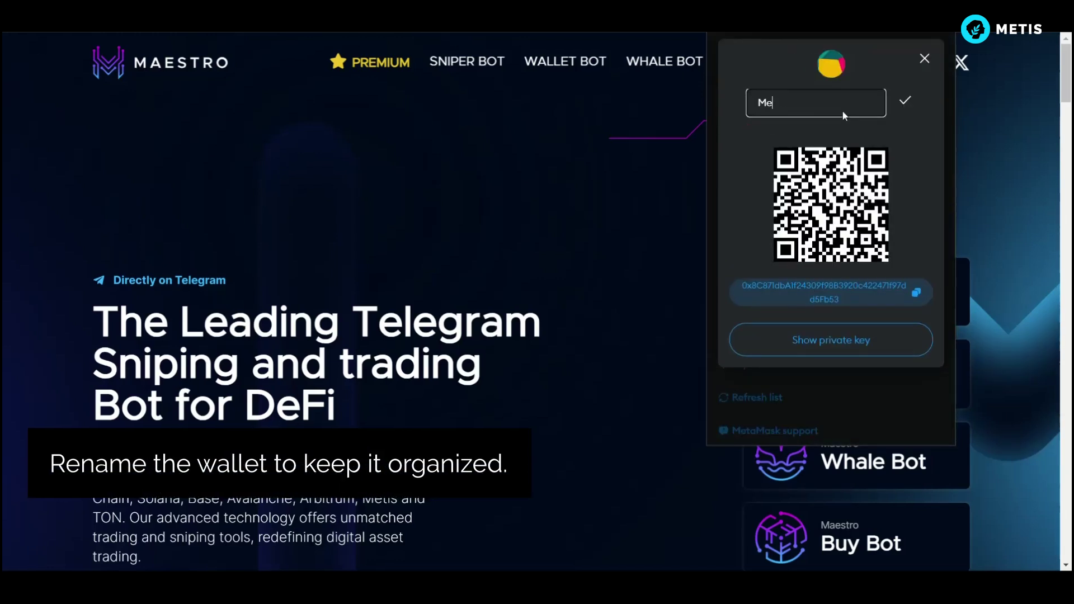
{"action": "type", "text": "Maestro Bots"}
{"action": "left_click", "coordinate": [905, 101]}
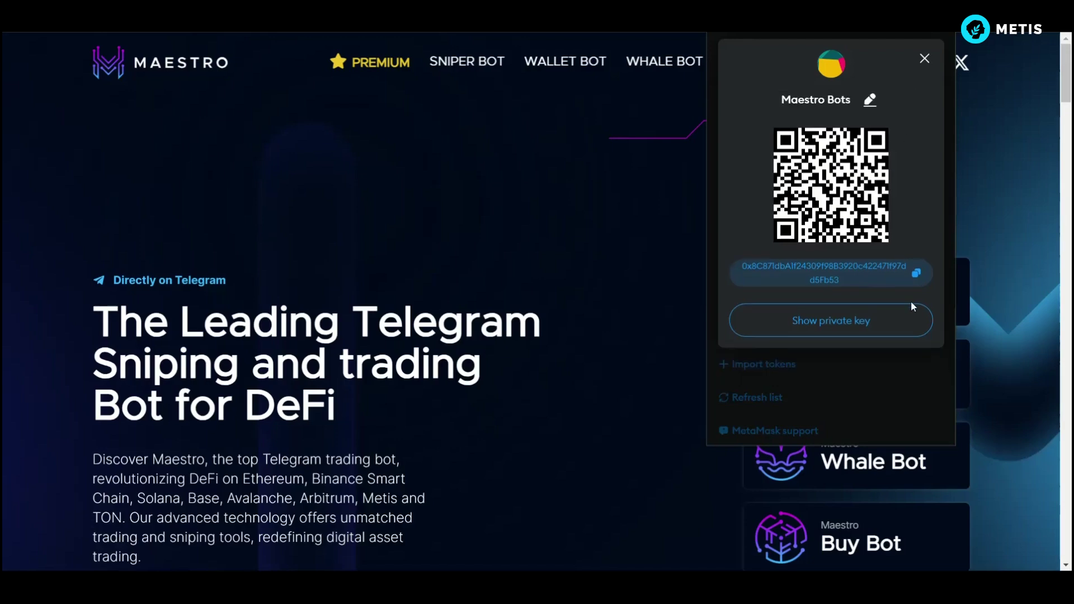
{"action": "left_click", "coordinate": [925, 59]}
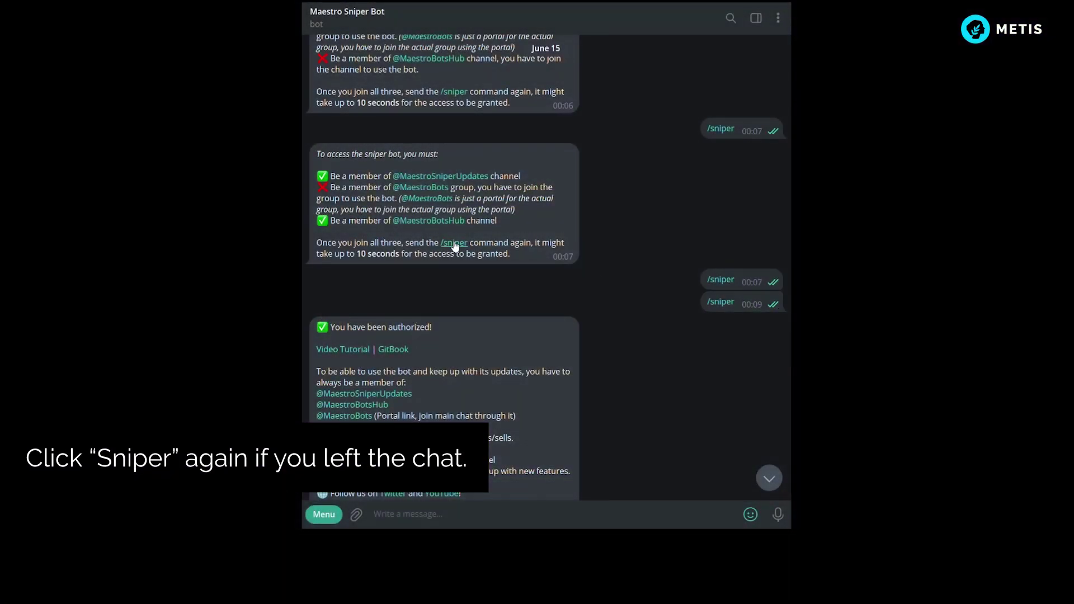
Switch to Telegram, send the /sniper command again, and enable Smart Slippage in the METIS wallet's configuration.
{"action": "left_click", "coordinate": [455, 243]}
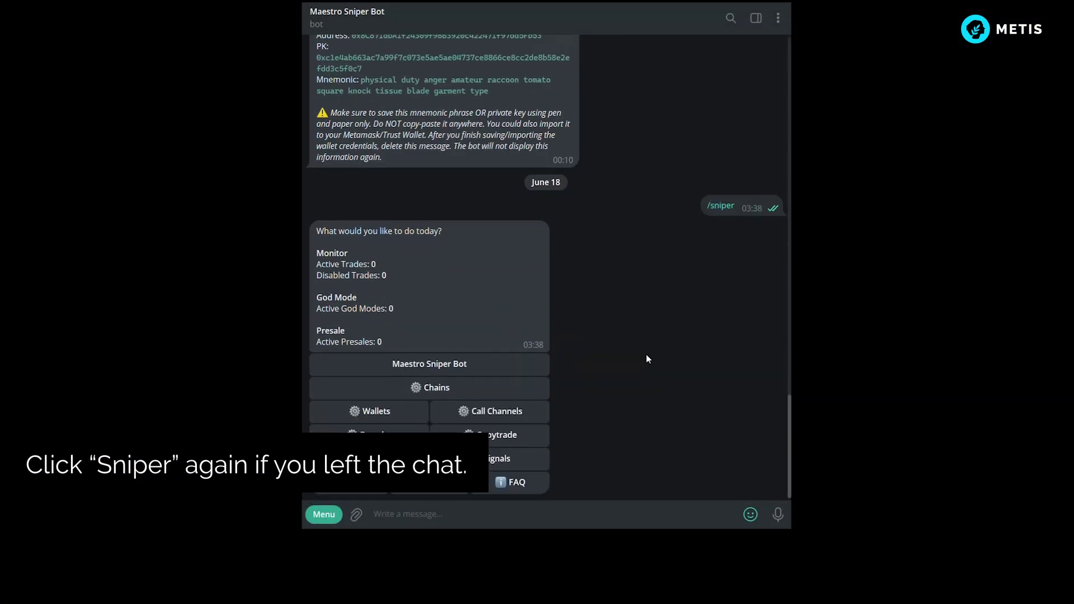
{"action": "left_click", "coordinate": [407, 417]}
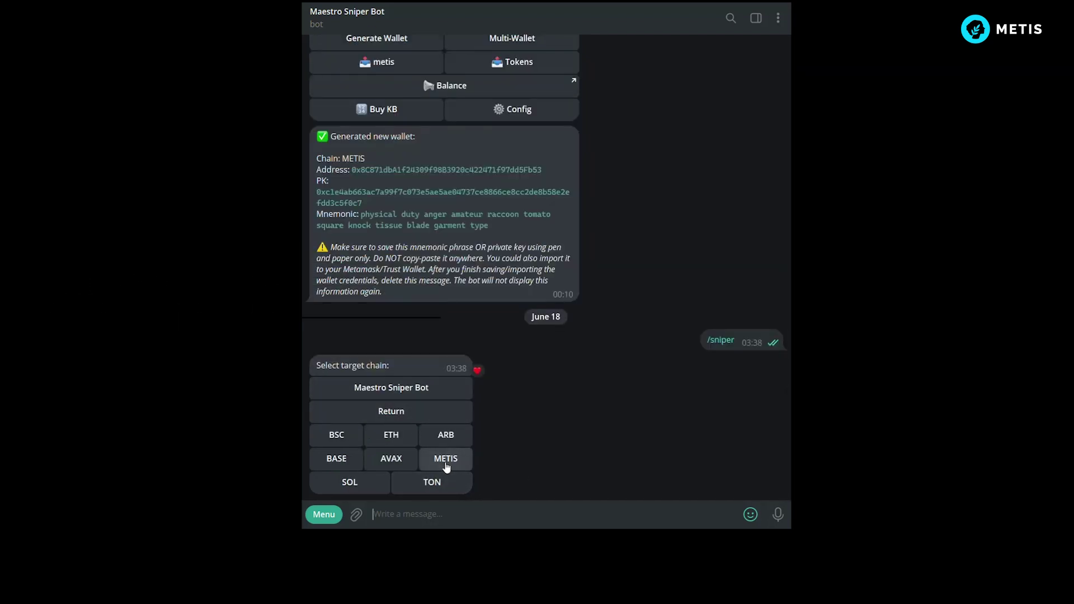
{"action": "left_click", "coordinate": [444, 459]}
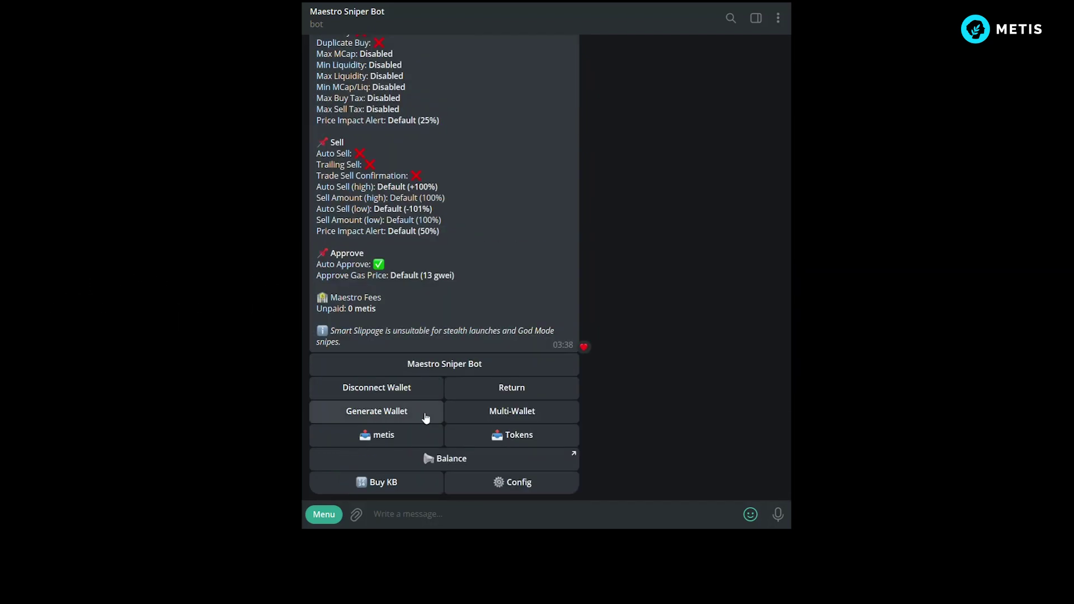
{"action": "left_click", "coordinate": [506, 491]}
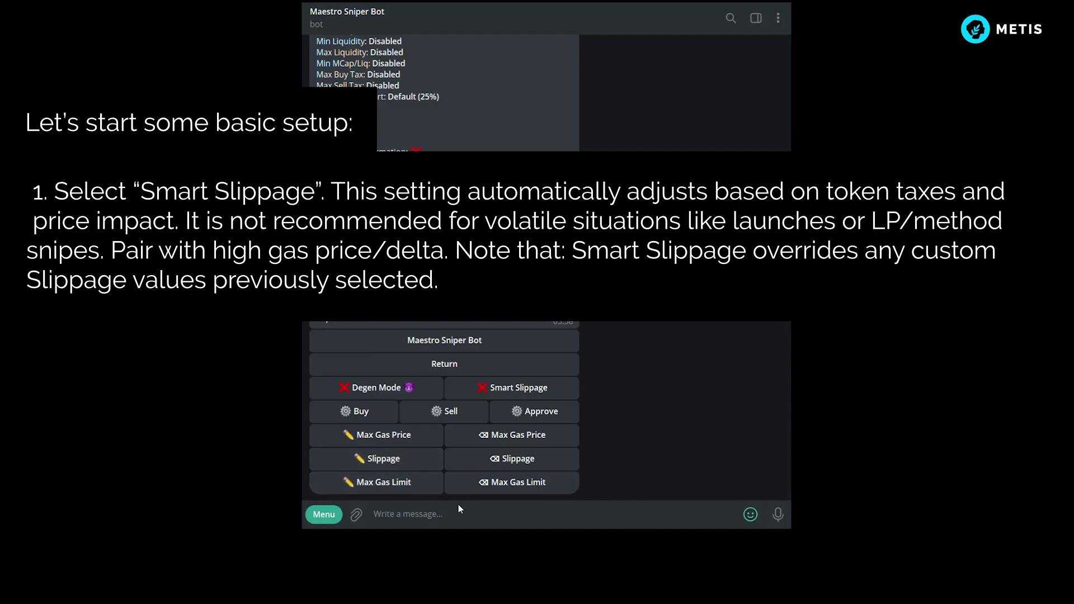
{"action": "left_click", "coordinate": [480, 387]}
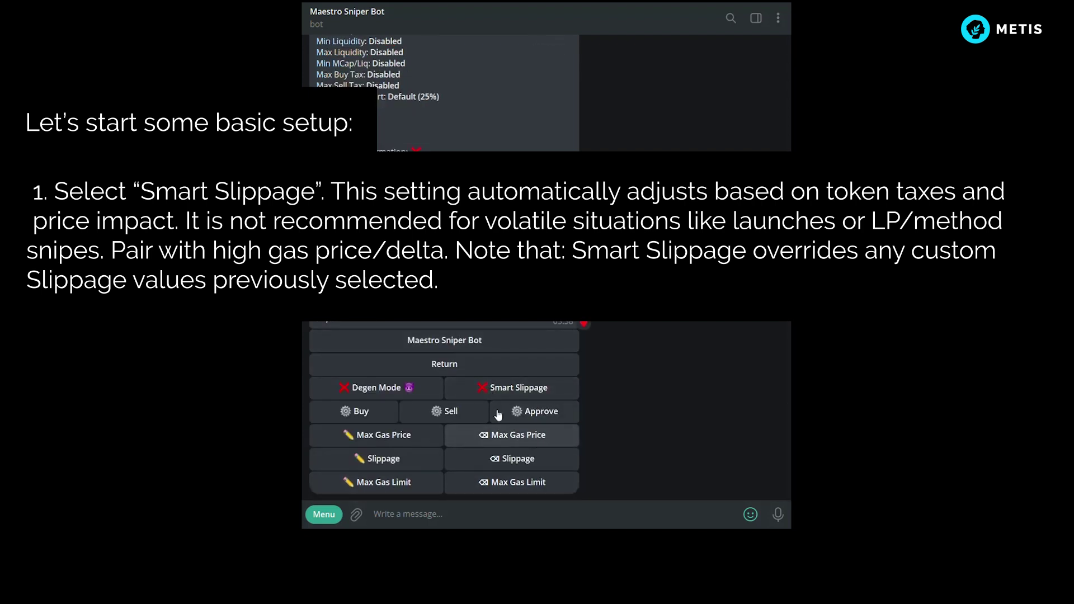
{"action": "left_click", "coordinate": [480, 387]}
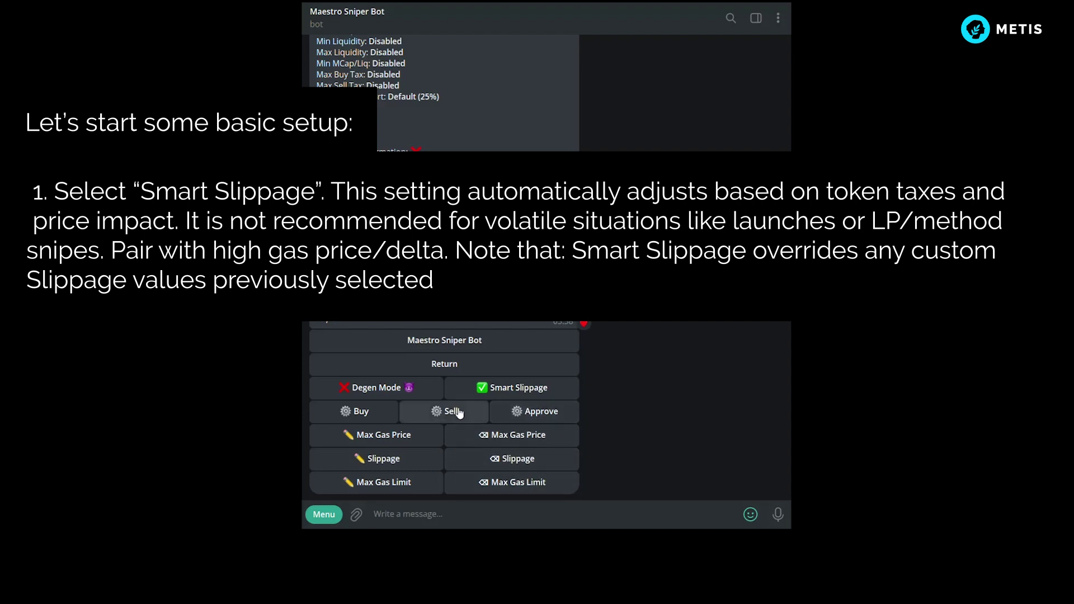
Turn on Degen Mode, acknowledge its warning, and turn the mode off again.
{"action": "left_click", "coordinate": [432, 391]}
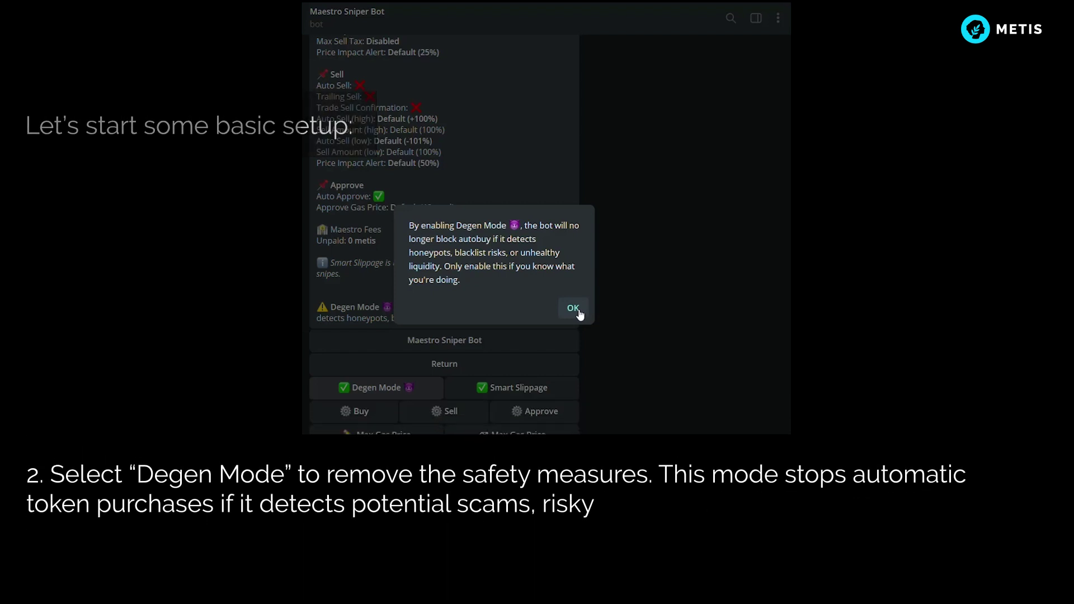
{"action": "left_click", "coordinate": [581, 315]}
{"action": "left_click", "coordinate": [353, 391]}
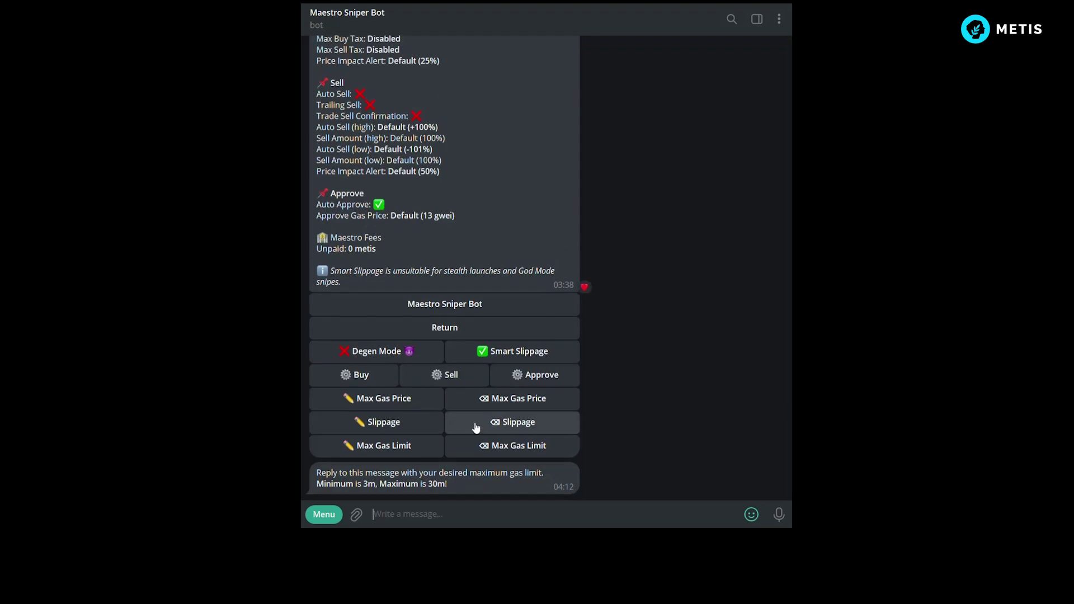
Enable Confirm Trade Buy in the buy settings and set the minimum liquidity threshold to 10000 USD.
{"action": "left_click", "coordinate": [386, 381]}
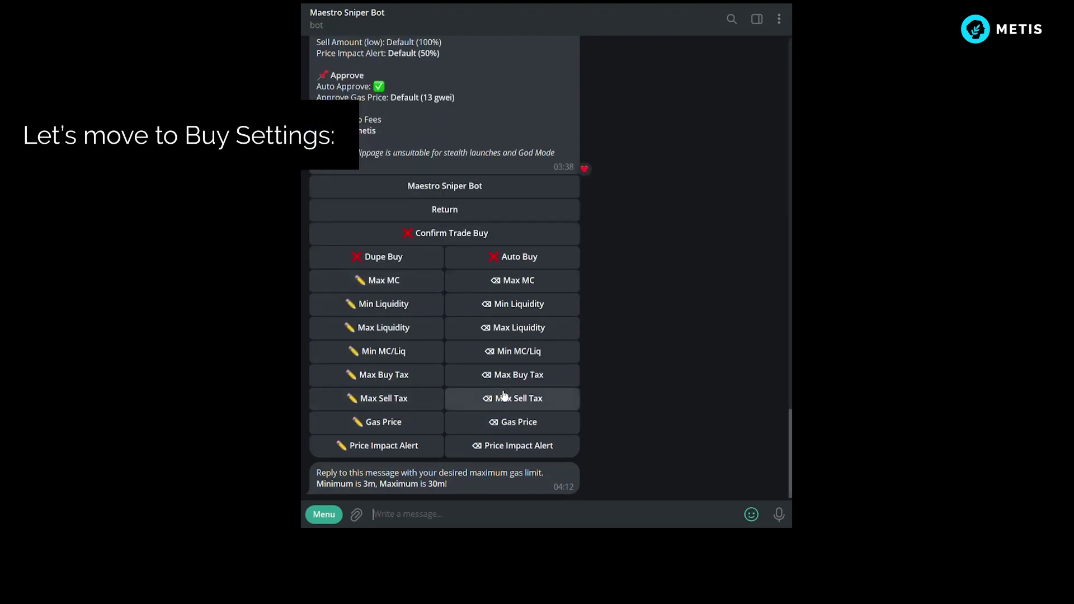
{"action": "left_click", "coordinate": [464, 241]}
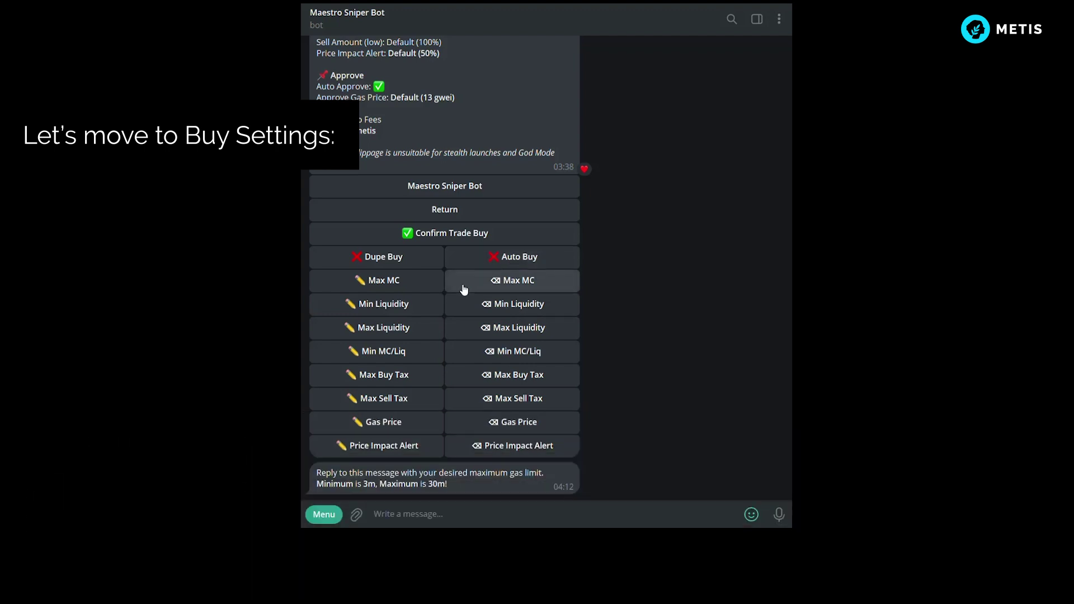
{"action": "left_click", "coordinate": [412, 315]}
{"action": "type", "text": "1"}
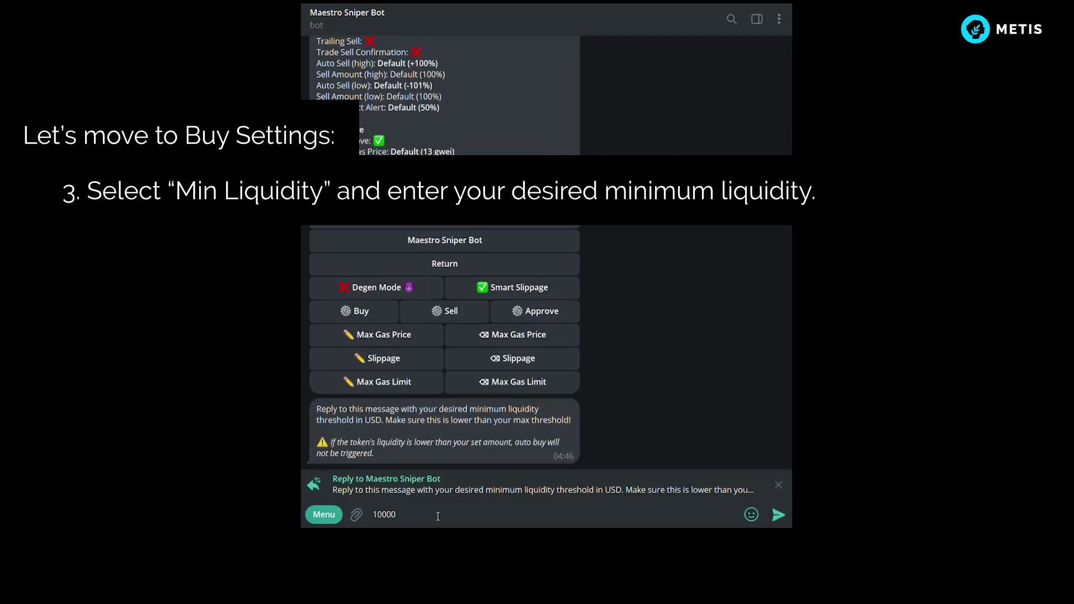
{"action": "type", "text": "0000"}
{"action": "key", "text": "Return"}
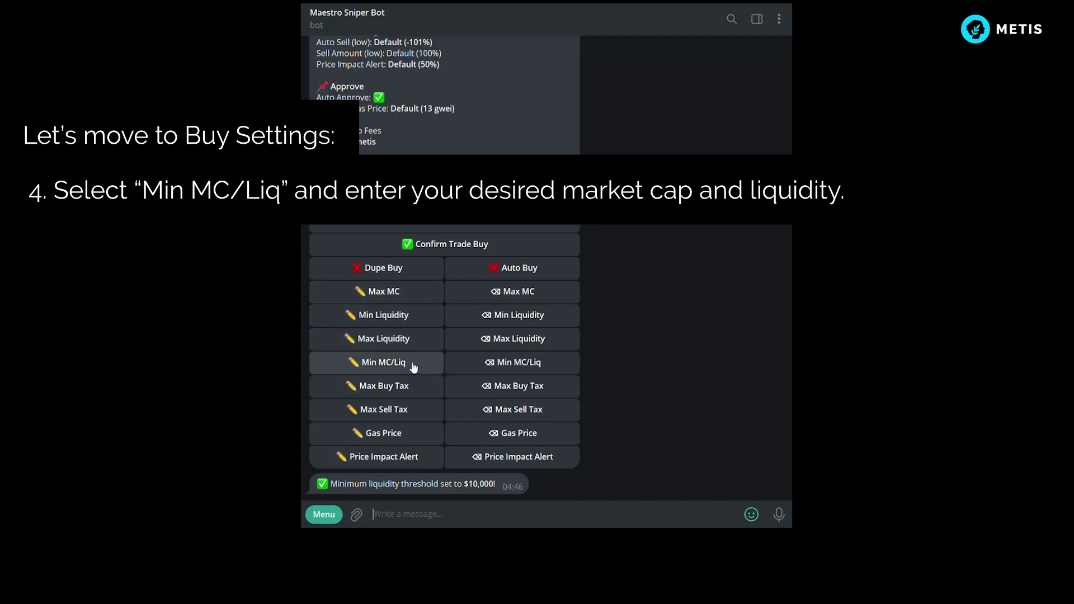
Set the minimum market cap/liquidity ratio to 1000000 and the maximum buy tax to 5%.
{"action": "left_click", "coordinate": [414, 367]}
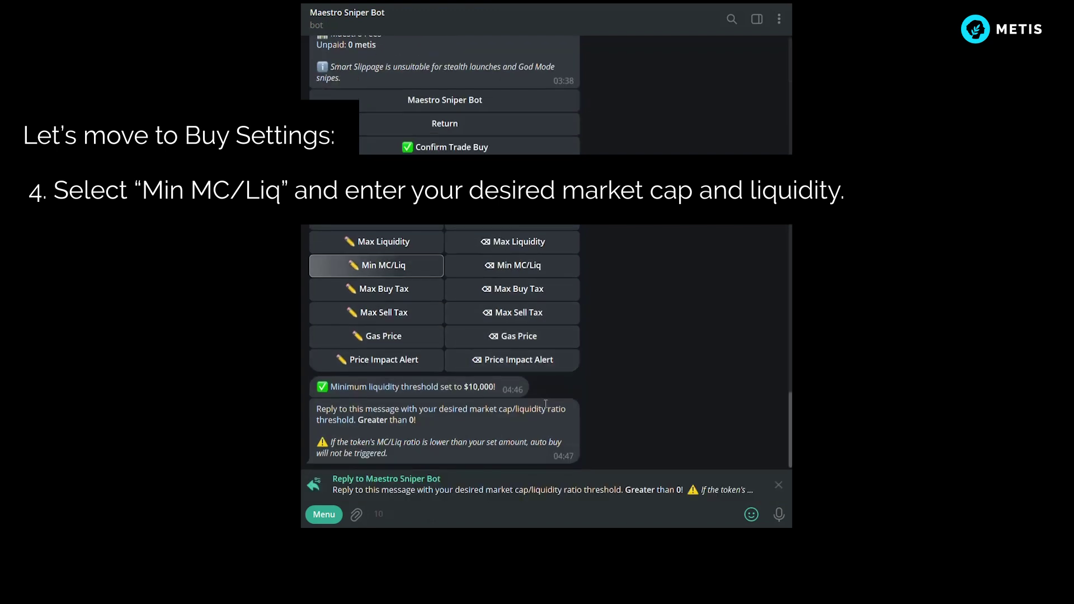
{"action": "type", "text": "1000000"}
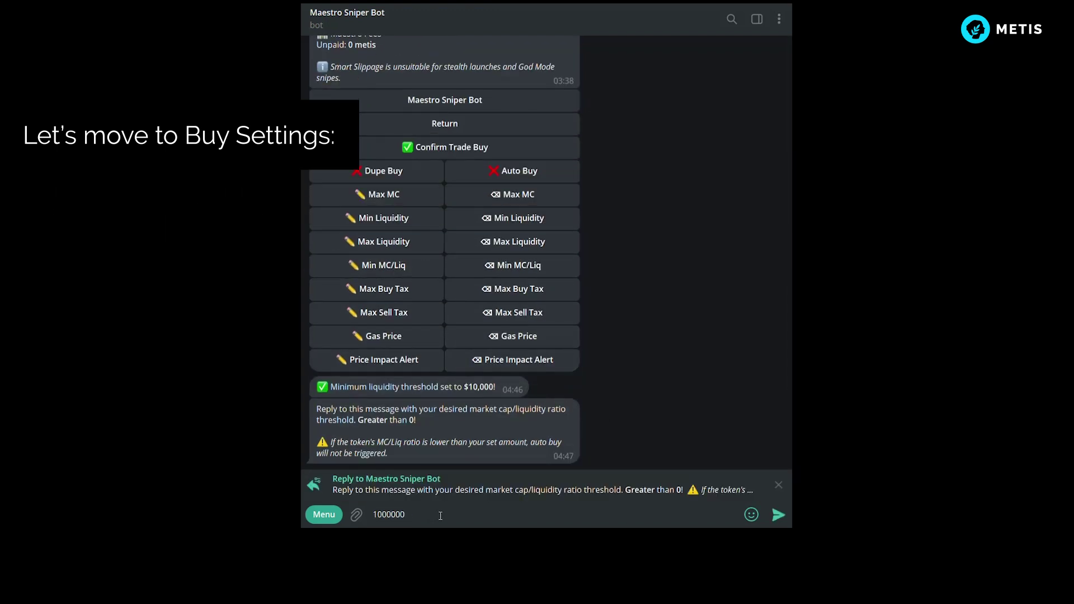
{"action": "key", "text": "Return"}
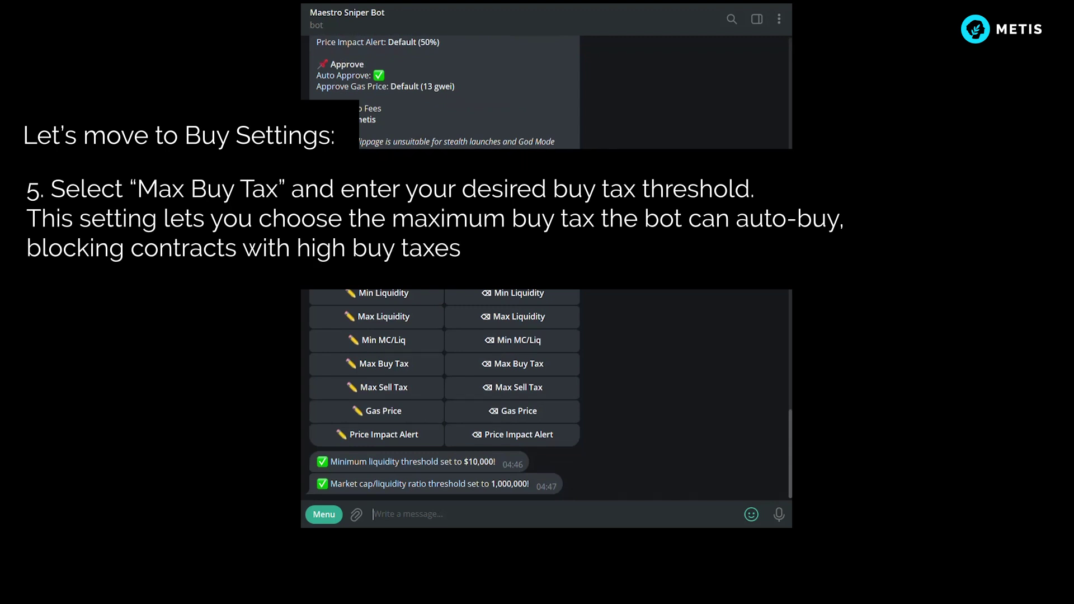
{"action": "left_click", "coordinate": [401, 367]}
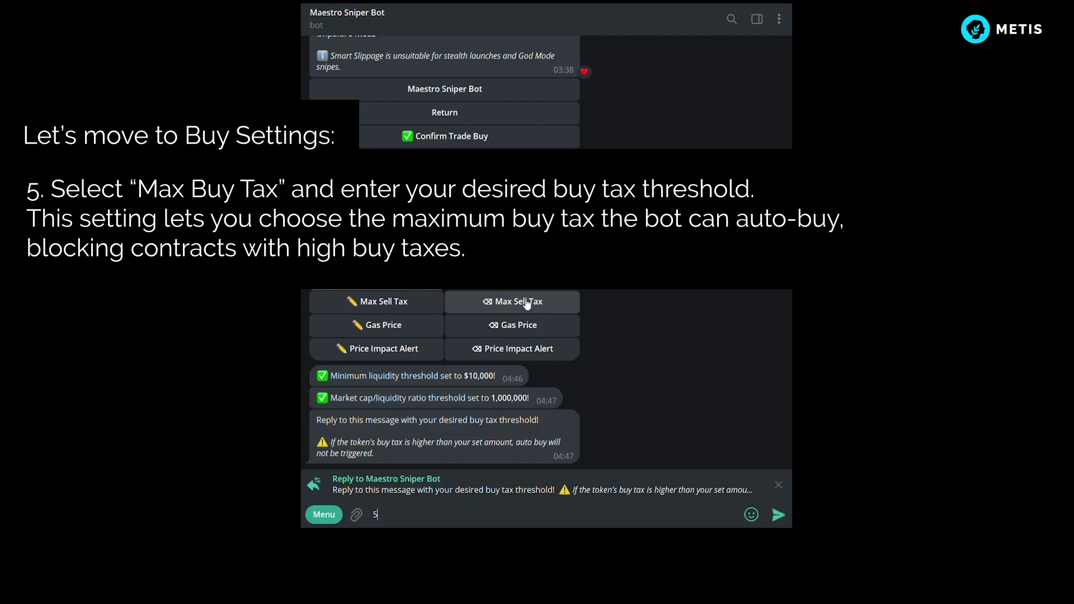
{"action": "key", "text": "Return"}
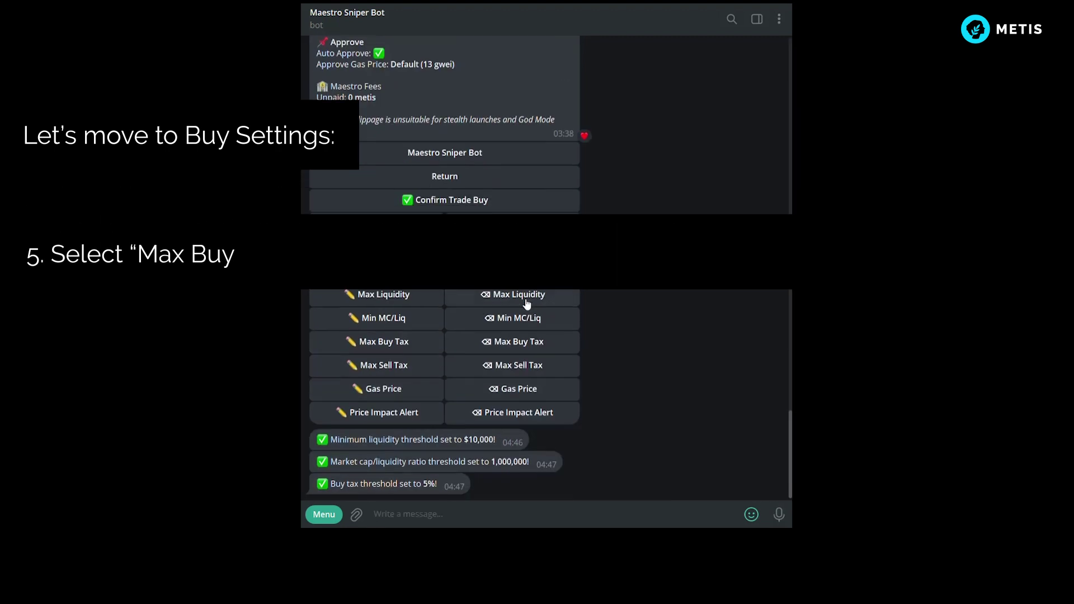
Set the maximum sell tax in the buy settings to 5%.
{"action": "left_click", "coordinate": [414, 369]}
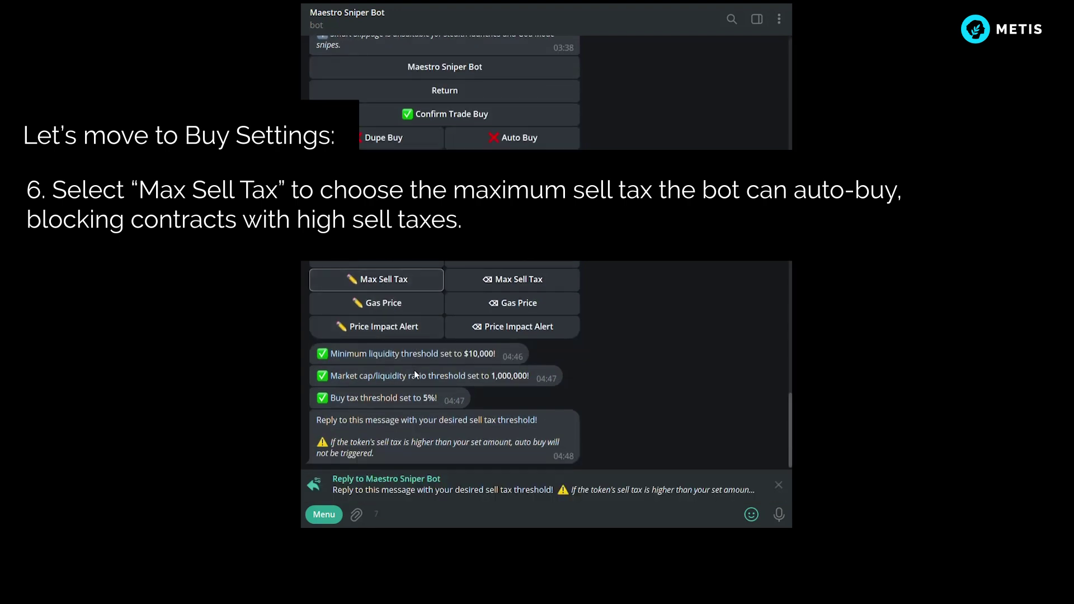
{"action": "type", "text": "5"}
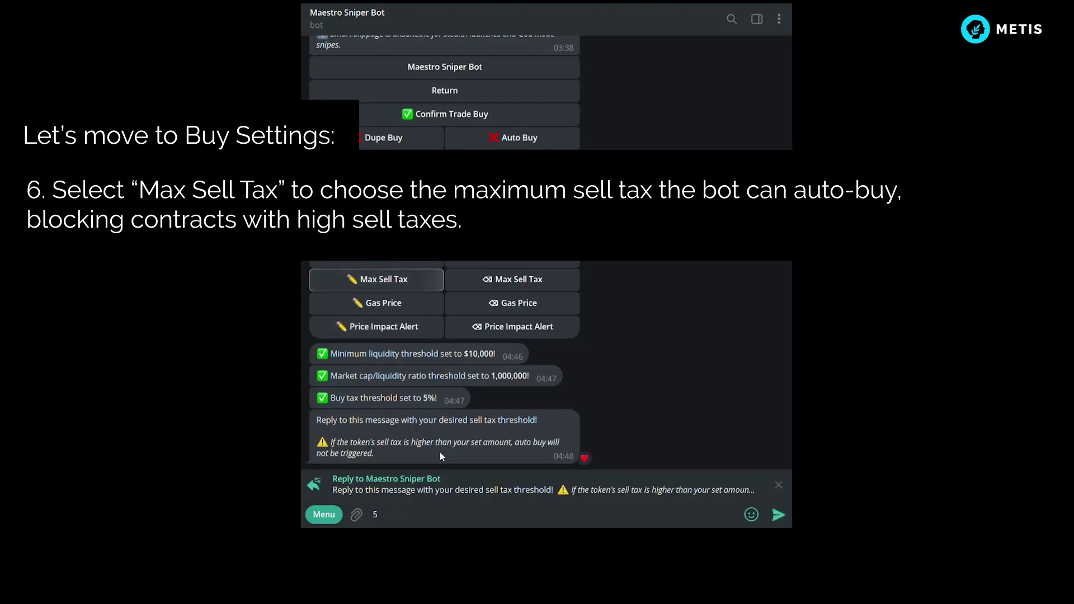
{"action": "key", "text": "Return"}
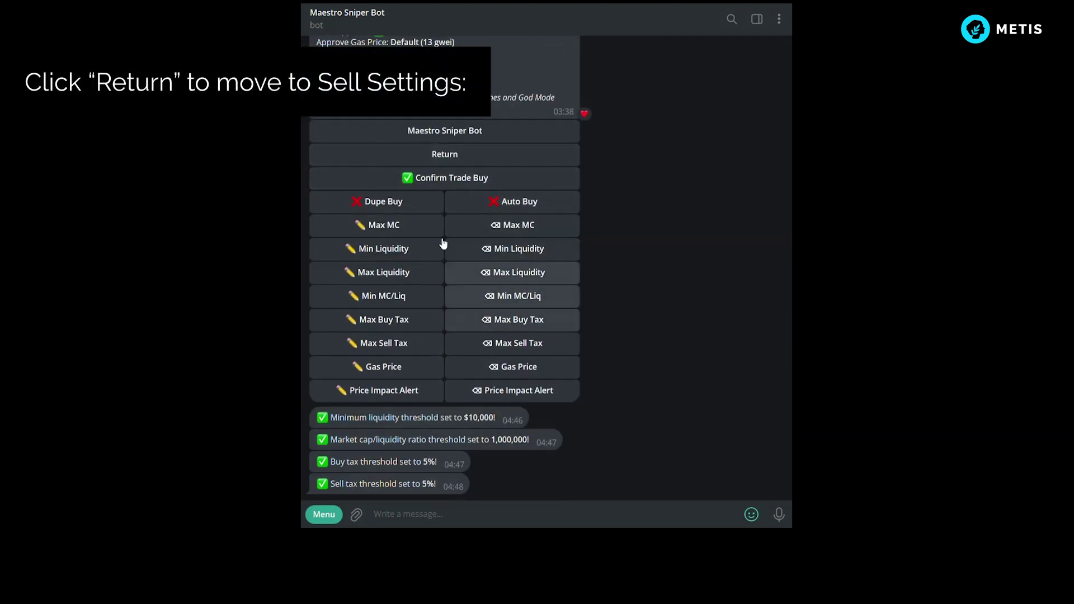
Leave the buy settings, open the wallet's sell settings, and enable Confirm Trade Sell.
{"action": "left_click", "coordinate": [454, 162]}
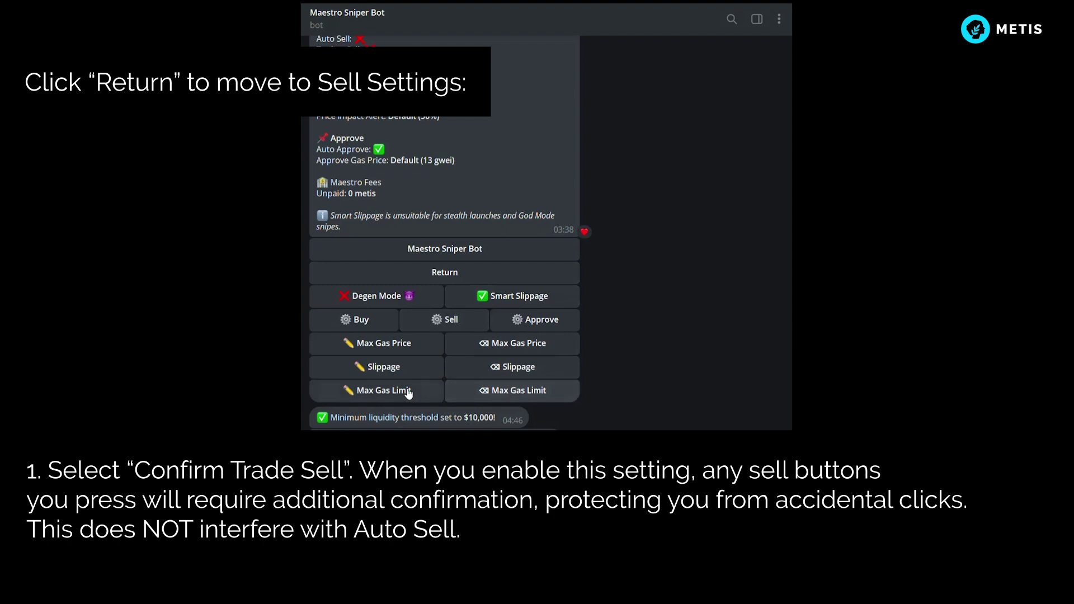
{"action": "left_click", "coordinate": [441, 318]}
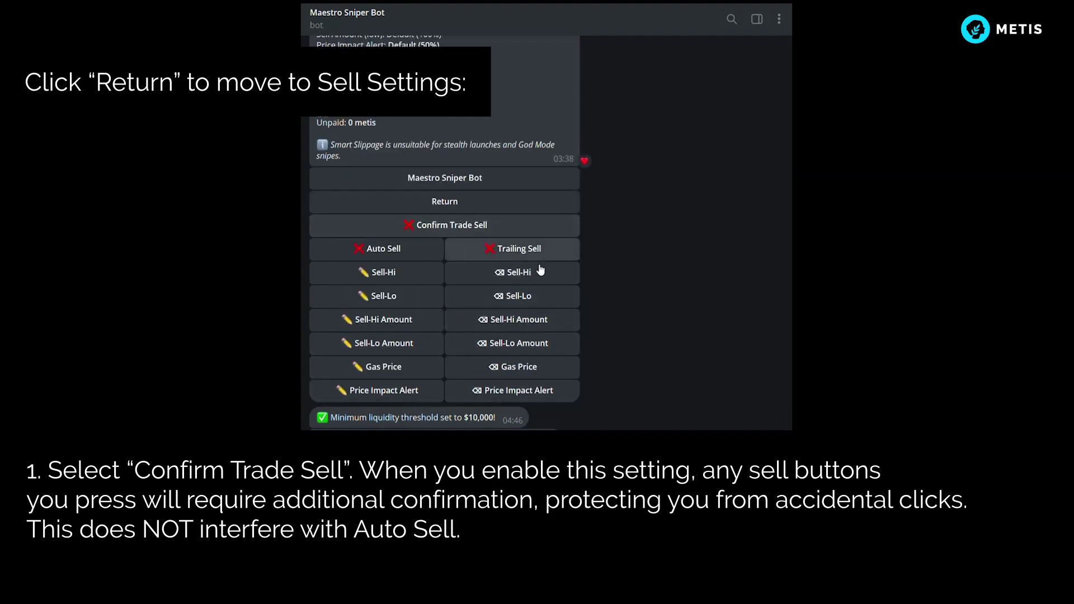
{"action": "left_click", "coordinate": [438, 230]}
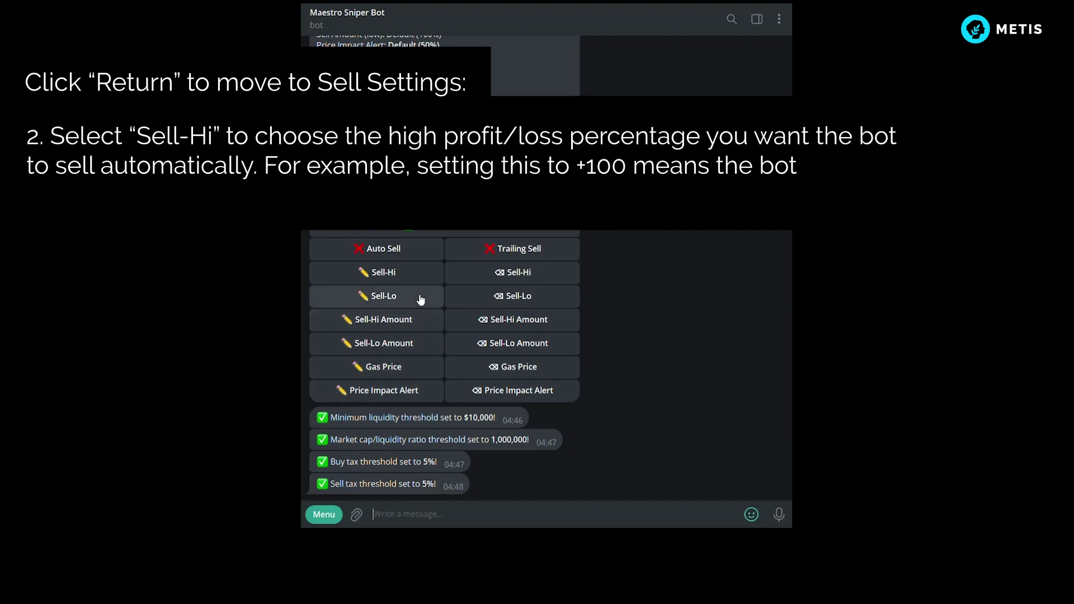
Set the Sell-Hi auto-sell threshold to 200%.
{"action": "left_click", "coordinate": [400, 278]}
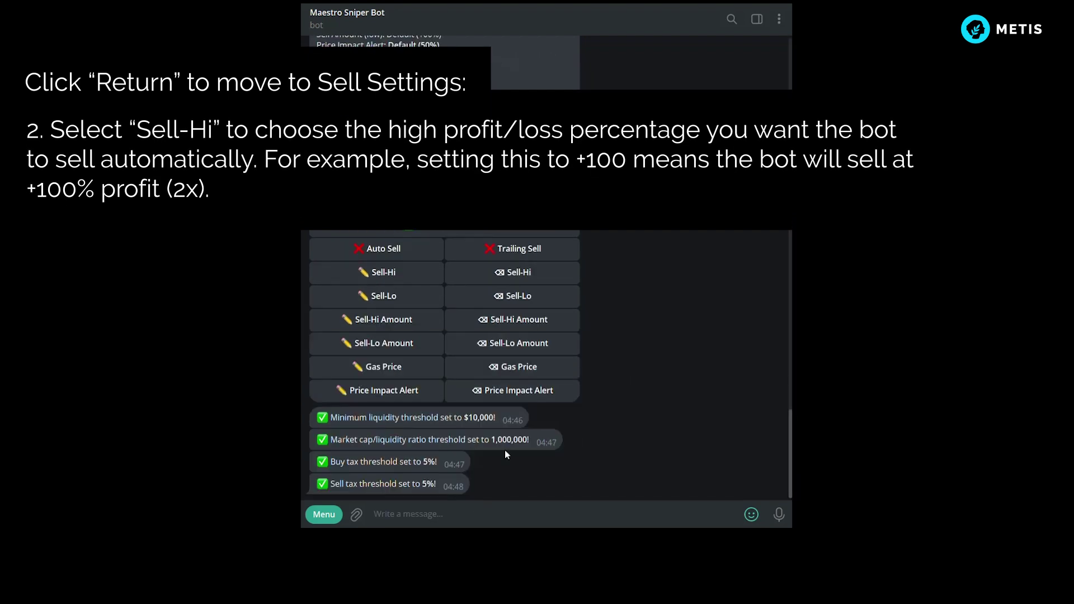
{"action": "scroll", "coordinate": [504, 450], "scroll_direction": "up", "scroll_amount": 1}
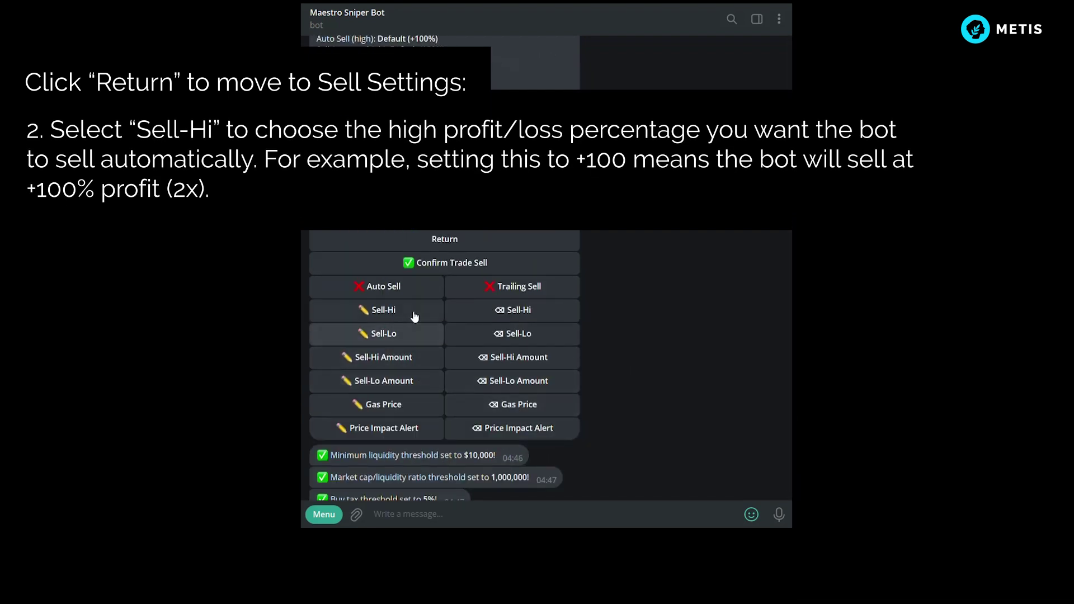
{"action": "left_click", "coordinate": [391, 311]}
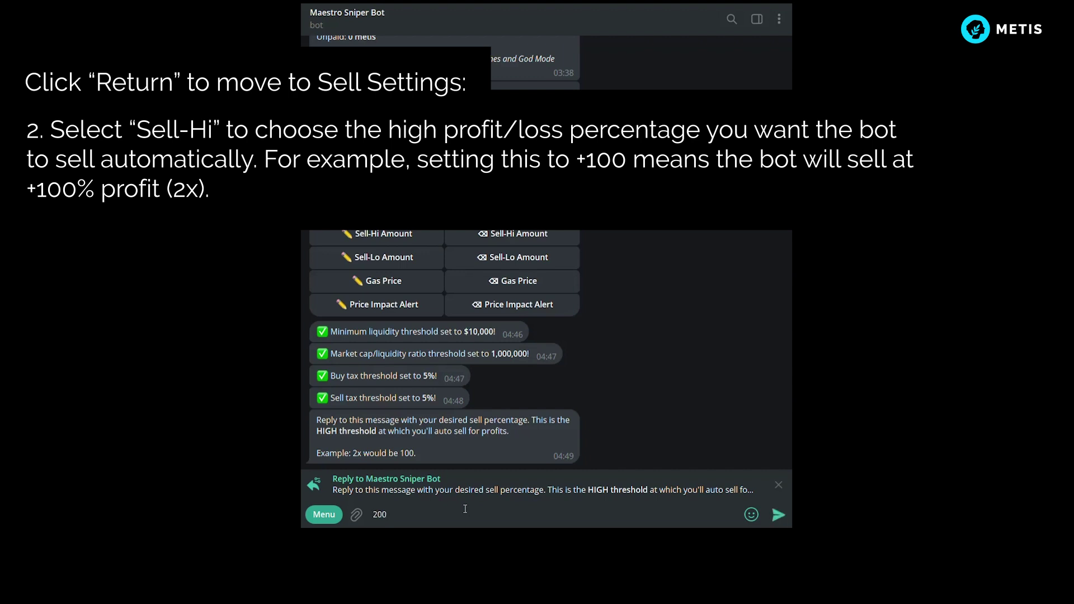
{"action": "key", "text": "Return"}
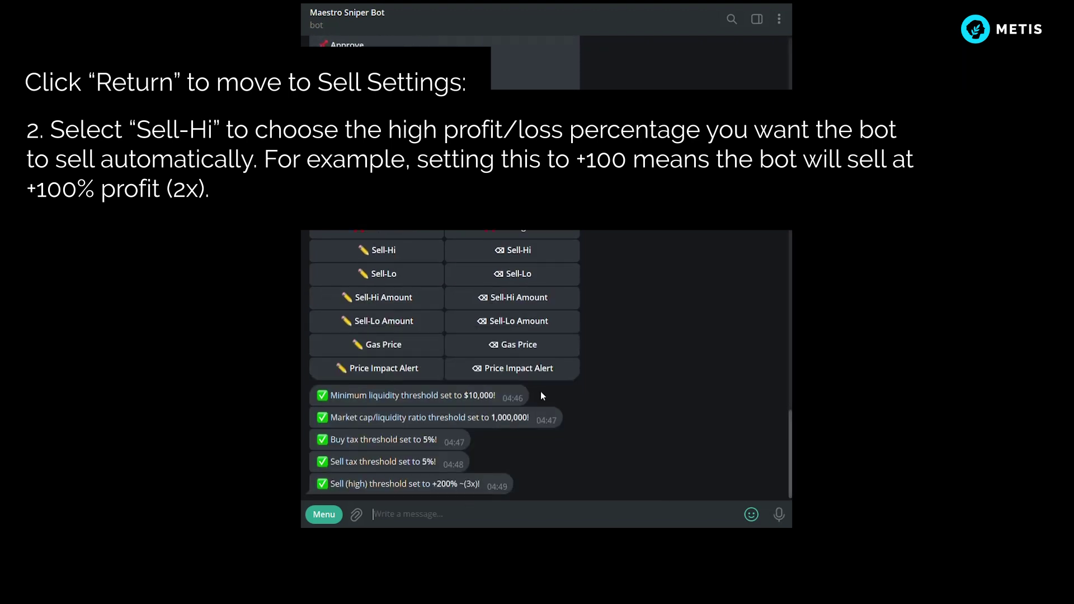
{"action": "mouse_move", "coordinate": [477, 487]}
{"action": "left_click_drag", "start_coordinate": [479, 483], "coordinate": [437, 484]}
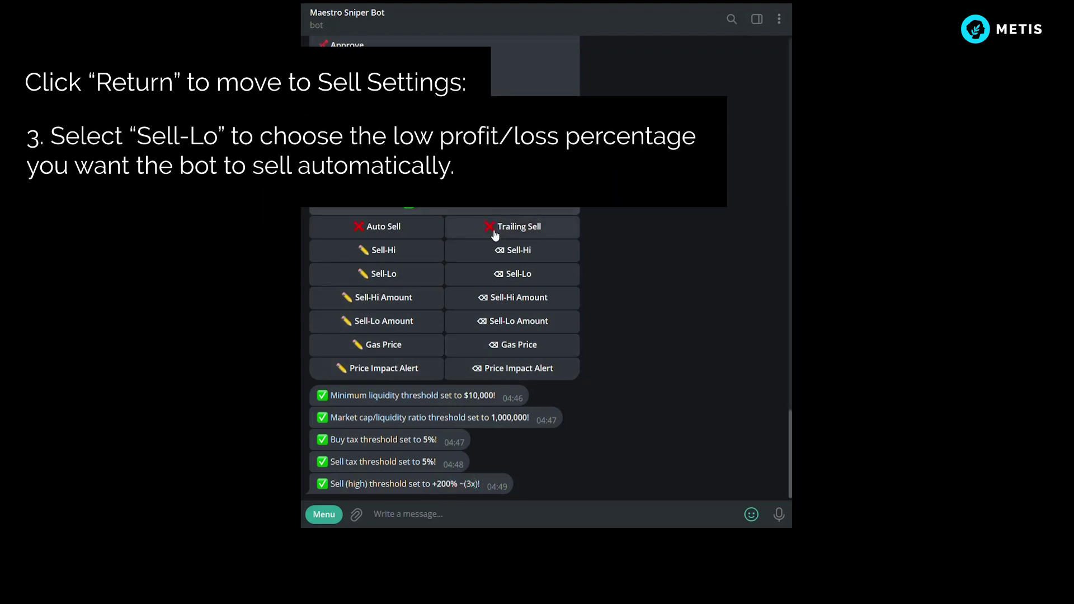
Set the Sell-Lo auto-sell threshold to -40%.
{"action": "left_click", "coordinate": [411, 278]}
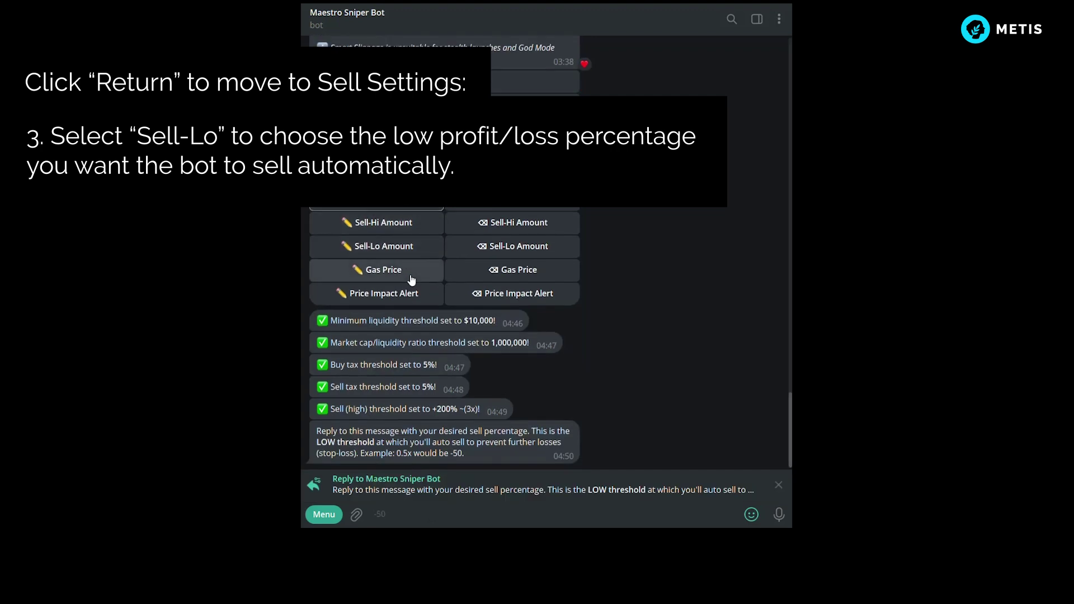
{"action": "type", "text": "-40"}
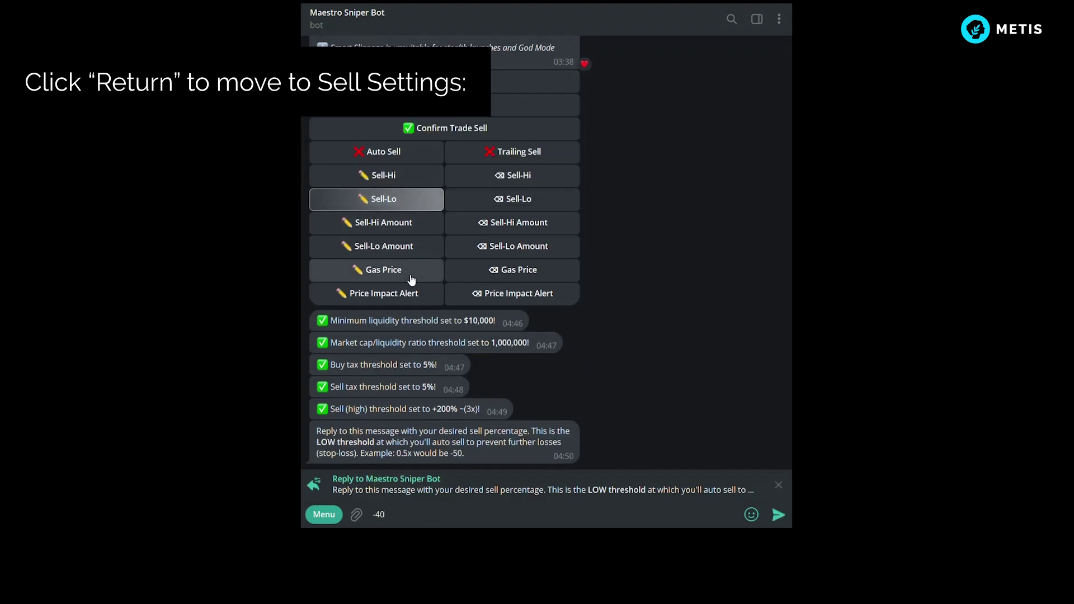
{"action": "key", "text": "Return"}
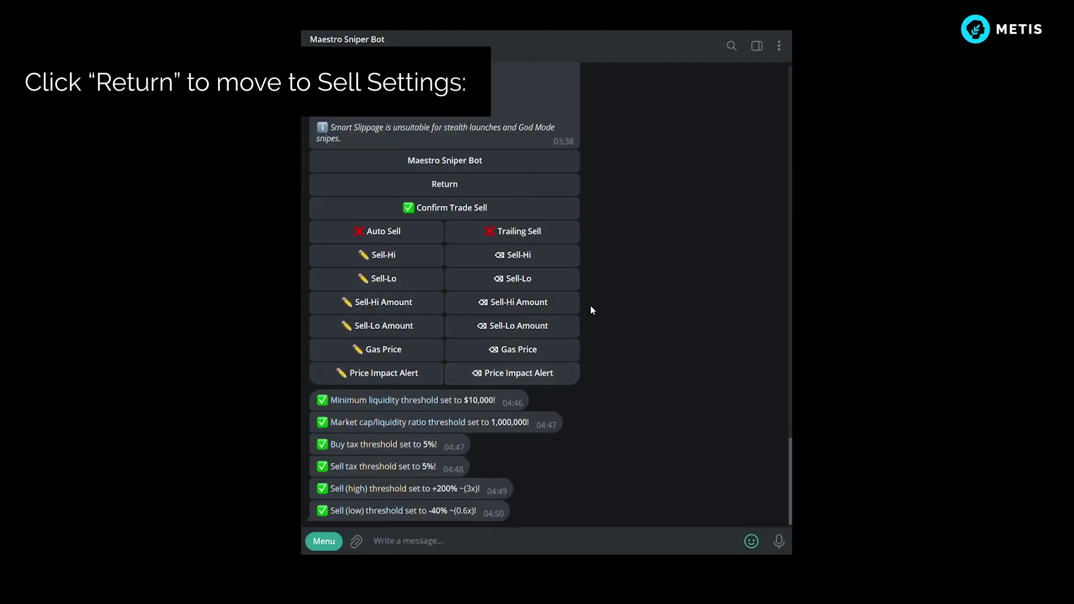
Set the Sell-Hi Amount to 50% and the Sell-Lo Amount to 60% of the token holdings.
{"action": "left_click", "coordinate": [416, 305]}
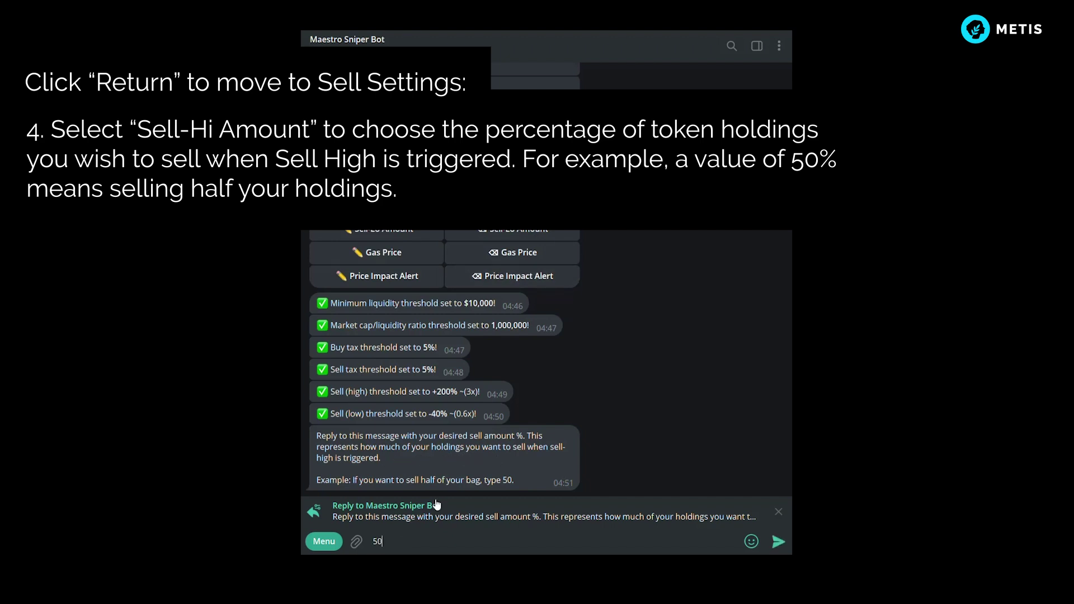
{"action": "key", "text": "Return"}
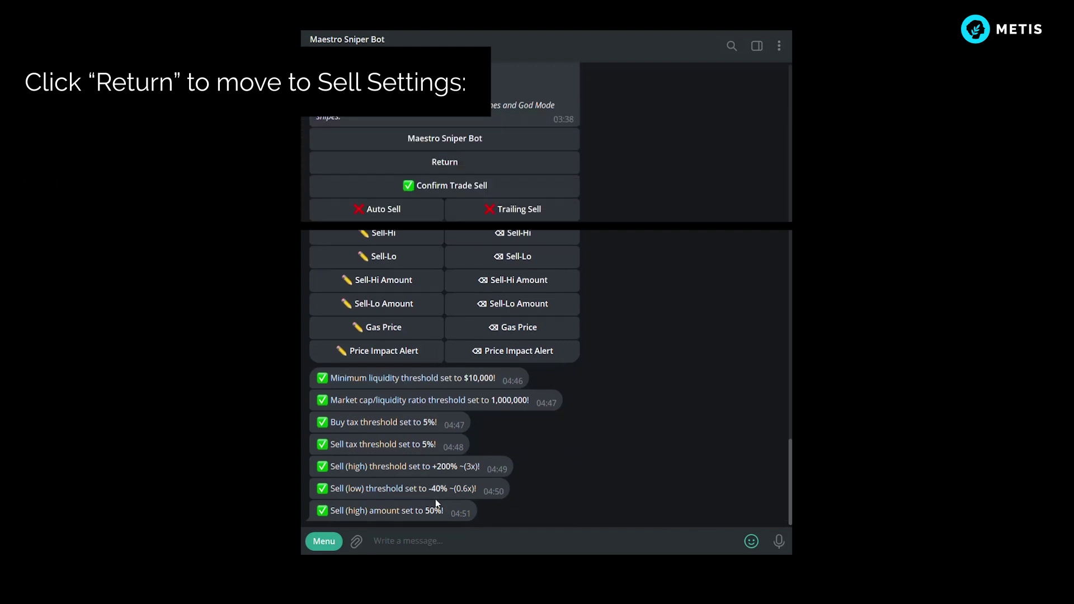
{"action": "left_click", "coordinate": [381, 303]}
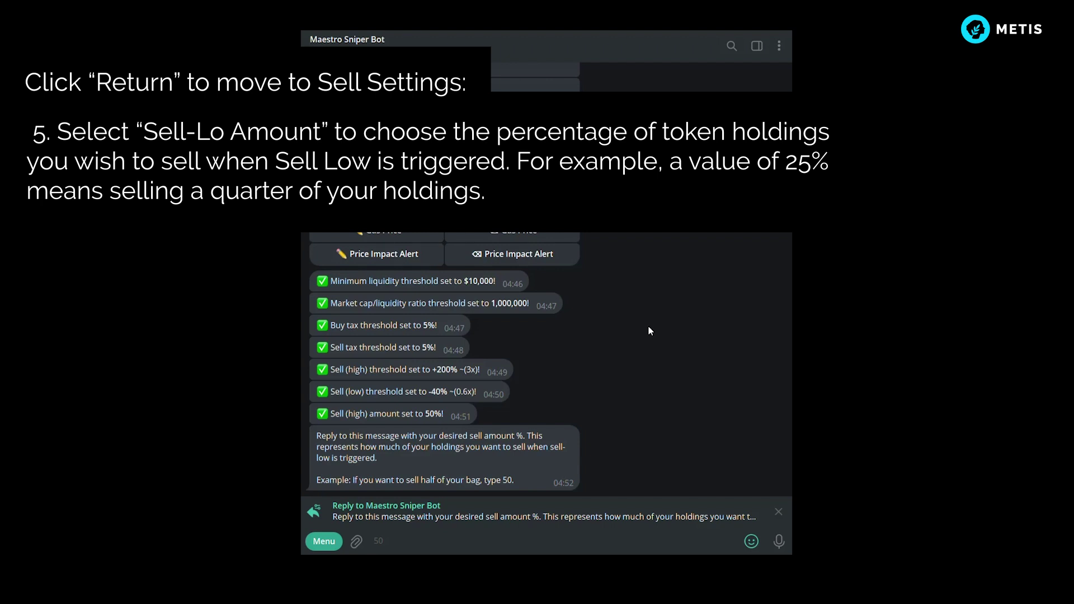
{"action": "type", "text": "0"}
{"action": "key", "text": "Return"}
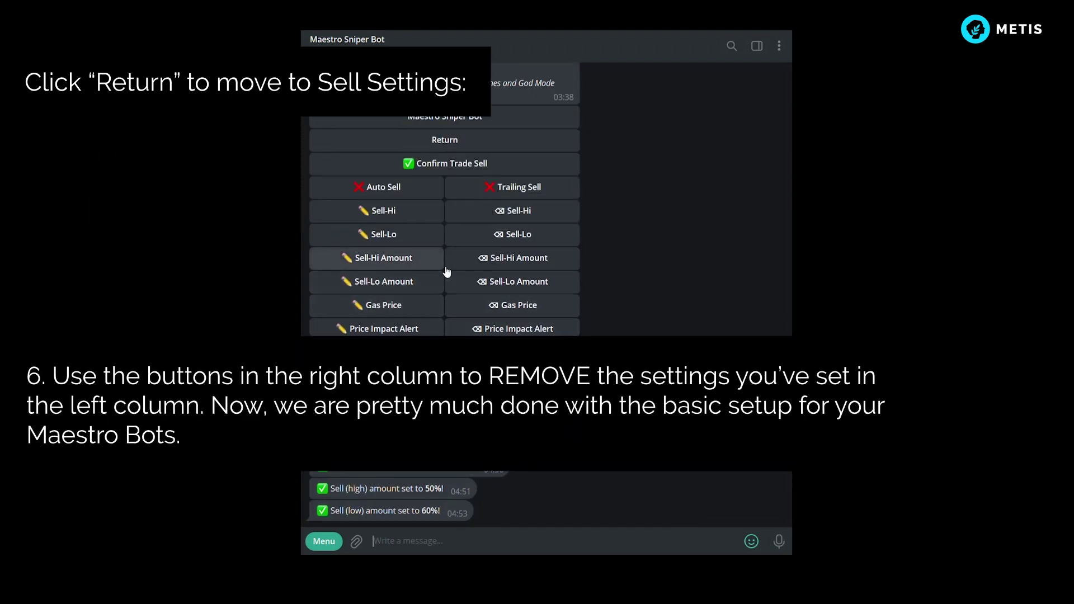
Remove the custom Sell-Lo Amount and Sell-Hi Amount values from the sell settings.
{"action": "left_click", "coordinate": [536, 284]}
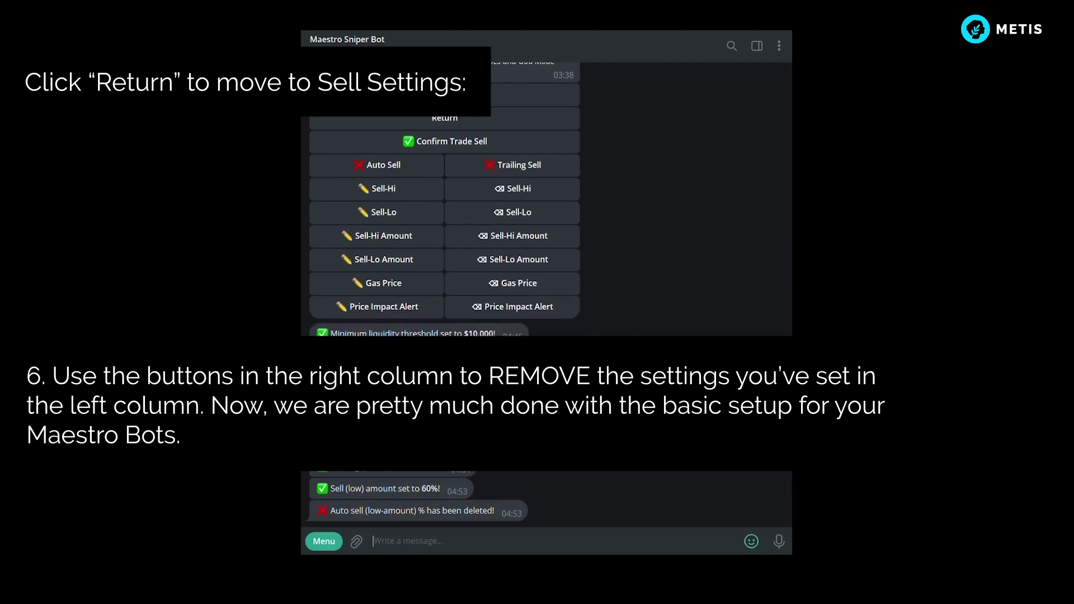
{"action": "left_click", "coordinate": [500, 241]}
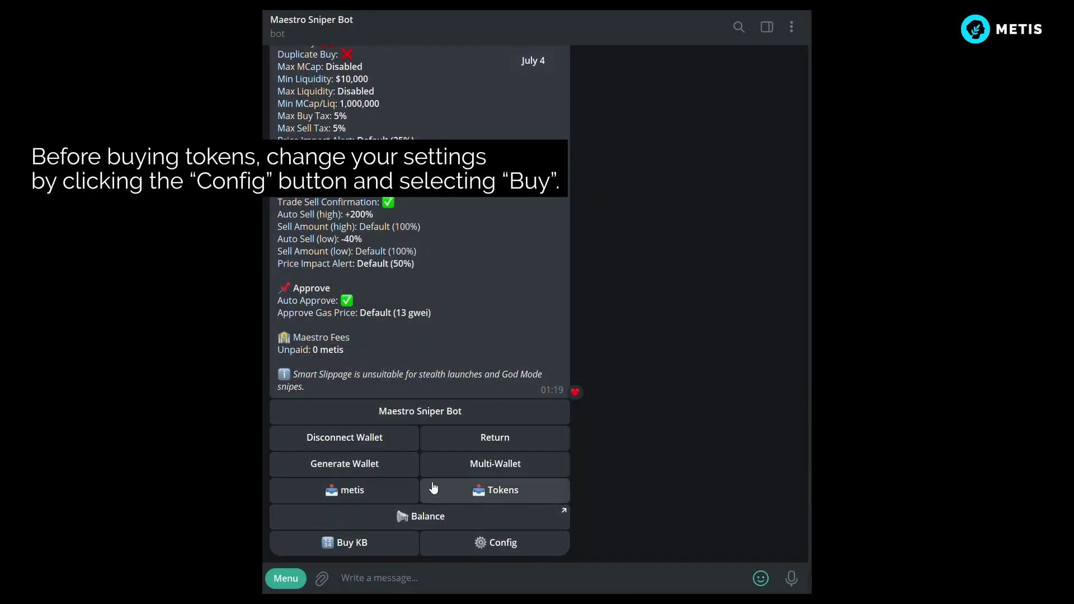
Open the wallet's buy configuration, enable Confirm Trade Buy, and go back to the wallet menu.
{"action": "left_click", "coordinate": [495, 545]}
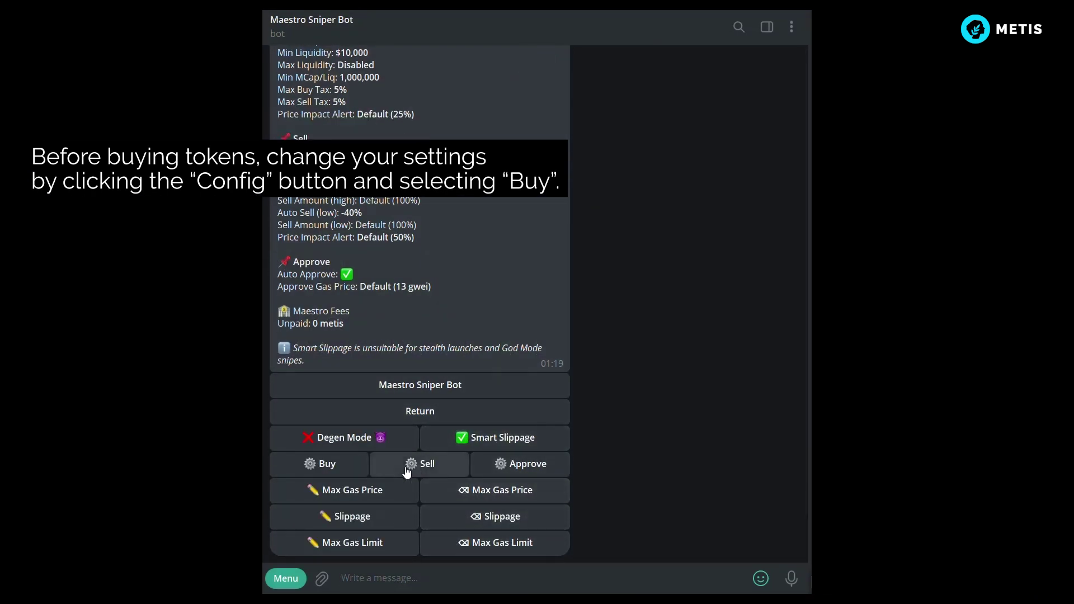
{"action": "left_click", "coordinate": [347, 469]}
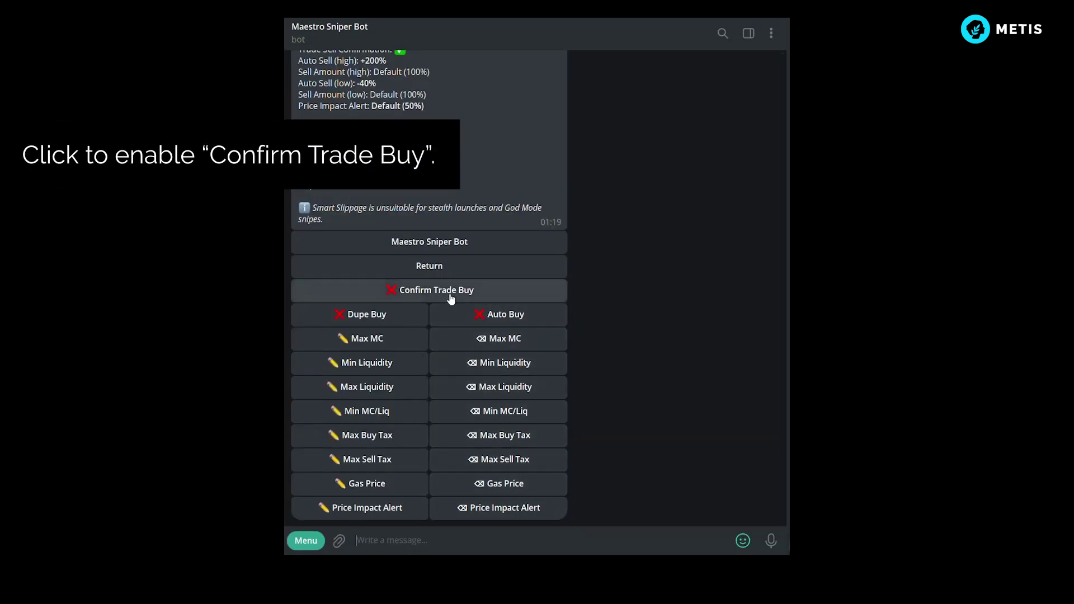
{"action": "left_click", "coordinate": [451, 299]}
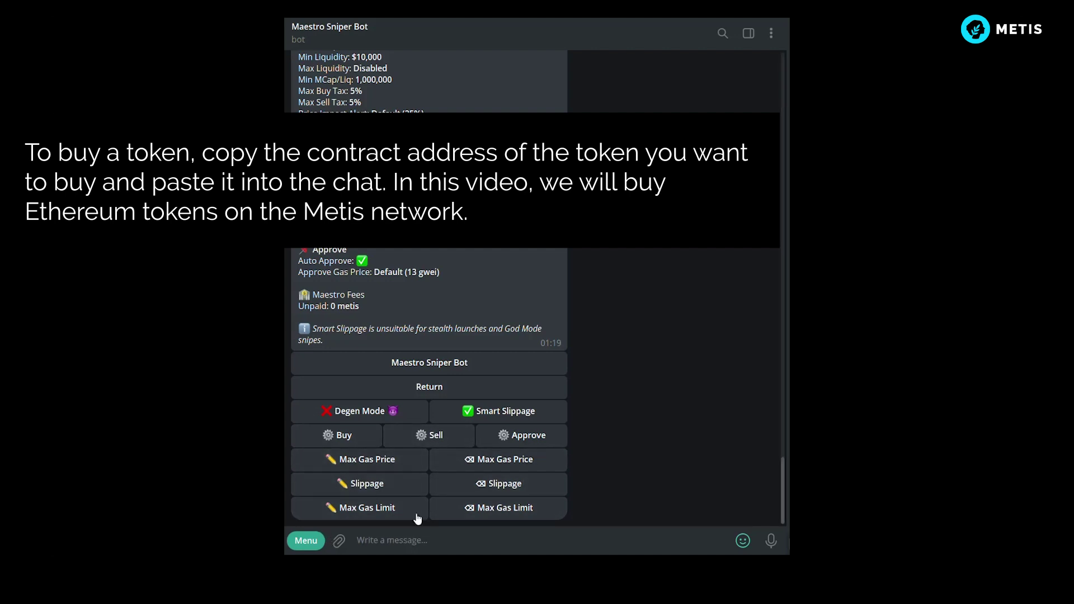
{"action": "left_click", "coordinate": [430, 387]}
Paste the contract address of the Ether token on Metis into the bot chat and send it.
{"action": "right_click", "coordinate": [606, 540]}
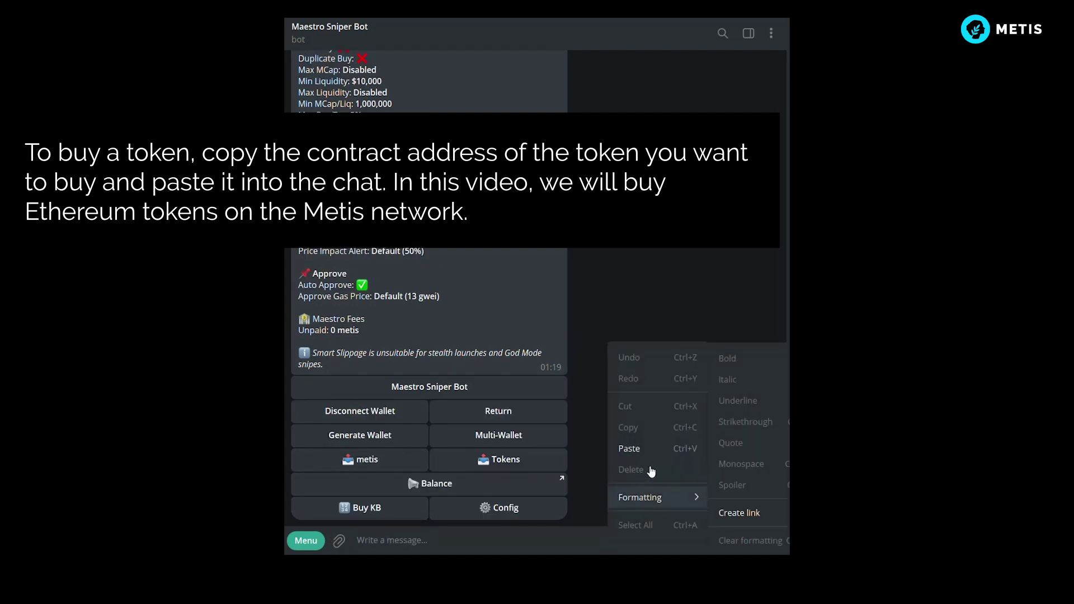
{"action": "left_click", "coordinate": [649, 449]}
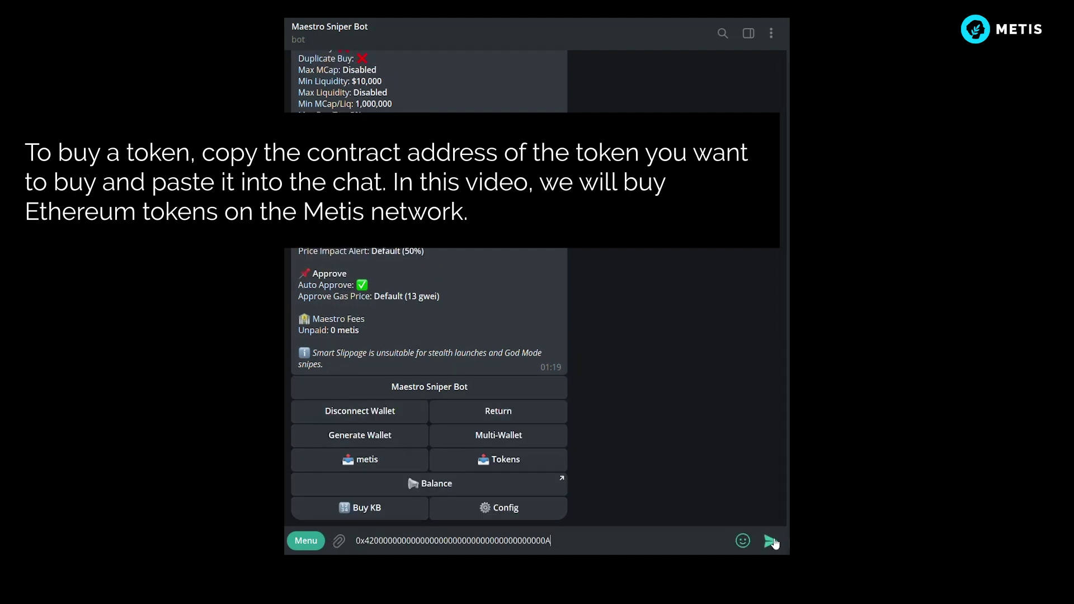
{"action": "left_click", "coordinate": [771, 541]}
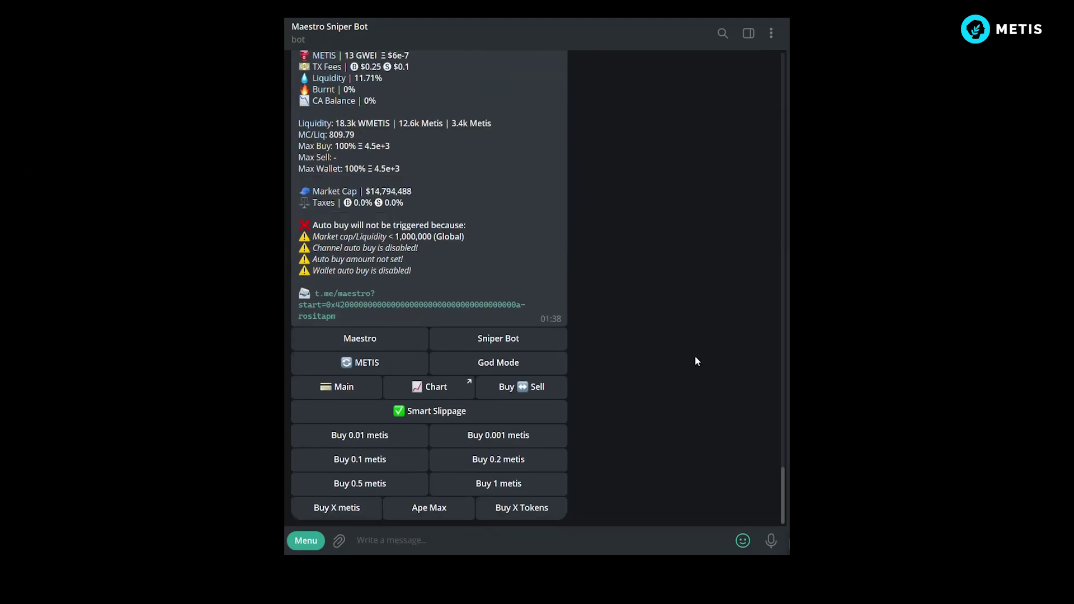
Review the Ether token's details and buy it for 0.01 metis.
{"action": "scroll", "coordinate": [679, 332], "scroll_direction": "up", "scroll_amount": 2}
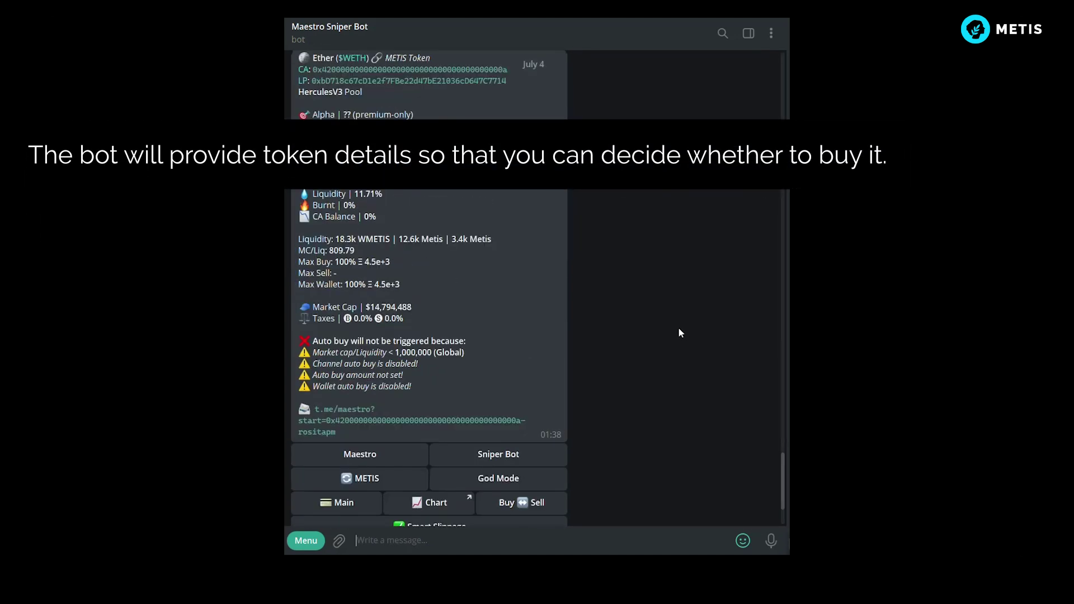
{"action": "scroll", "coordinate": [680, 329], "scroll_direction": "up", "scroll_amount": 1}
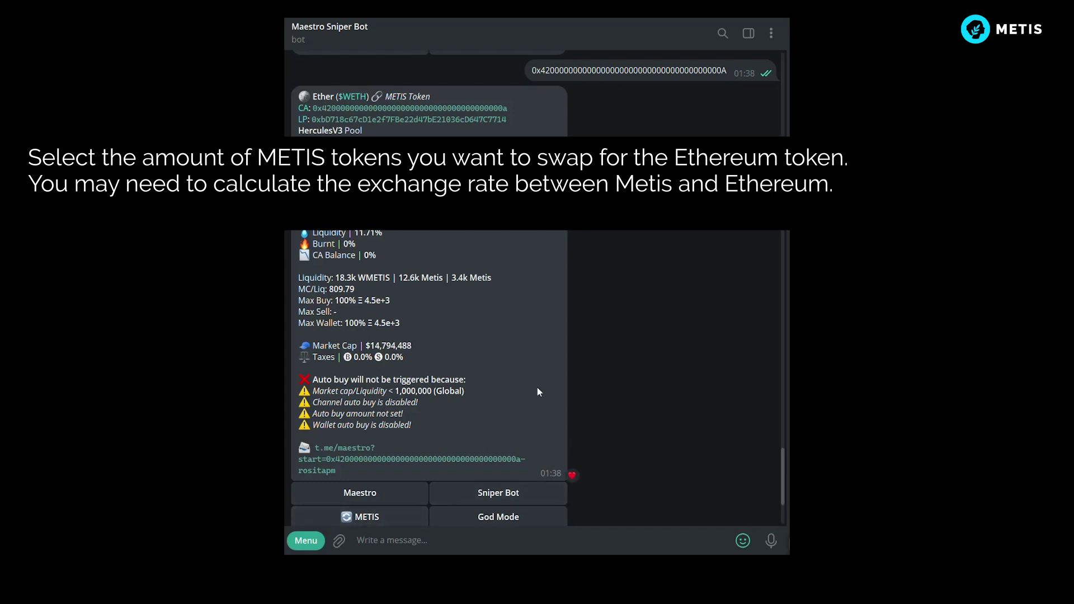
{"action": "scroll", "coordinate": [564, 307], "scroll_direction": "down", "scroll_amount": 3}
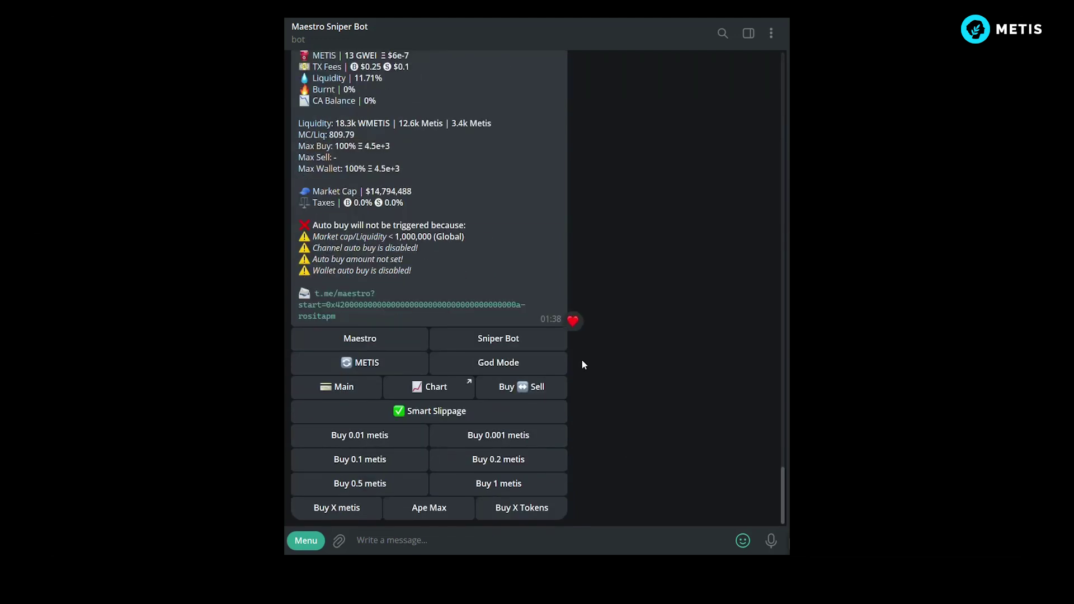
{"action": "left_click", "coordinate": [407, 441]}
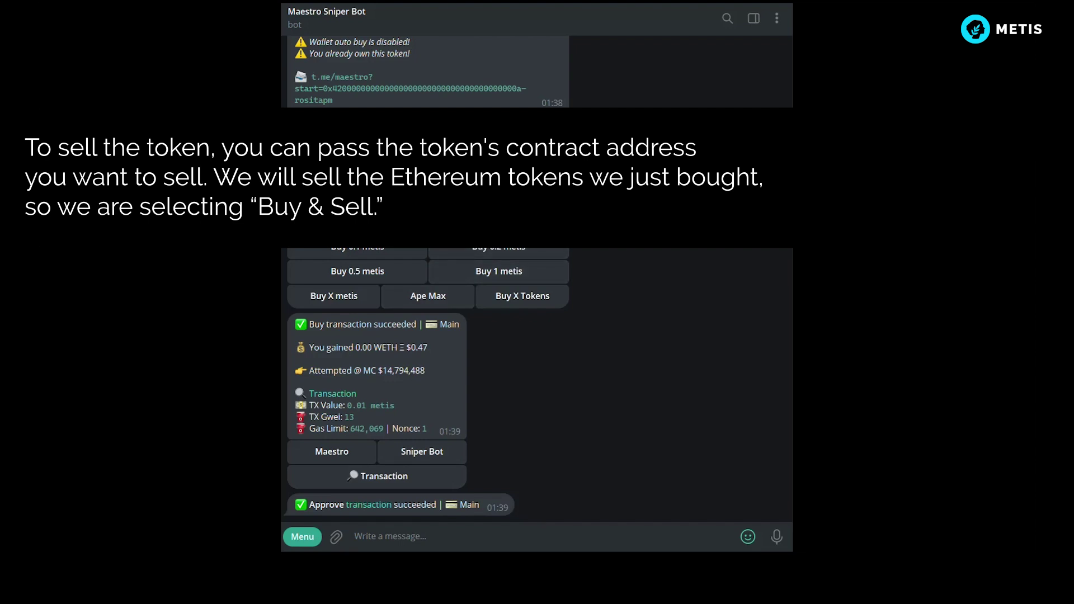
Switch the Ether token's trading message from buy to sell mode and review its sell options and token details.
{"action": "scroll", "coordinate": [538, 279], "scroll_direction": "up", "scroll_amount": 11}
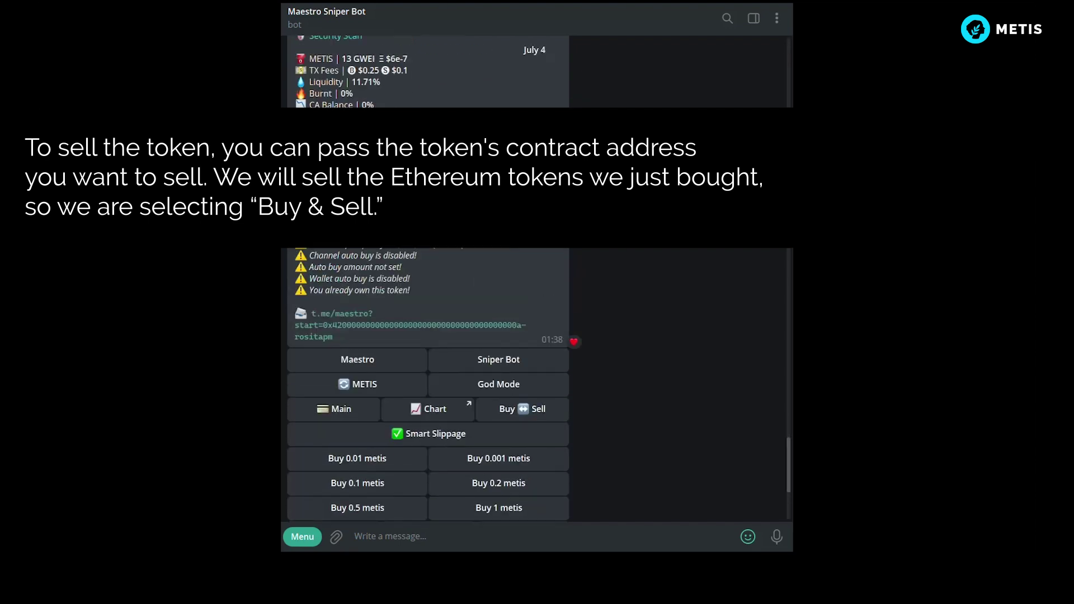
{"action": "scroll", "coordinate": [537, 279], "scroll_direction": "down", "scroll_amount": 7}
{"action": "scroll", "coordinate": [537, 386], "scroll_direction": "down", "scroll_amount": 3}
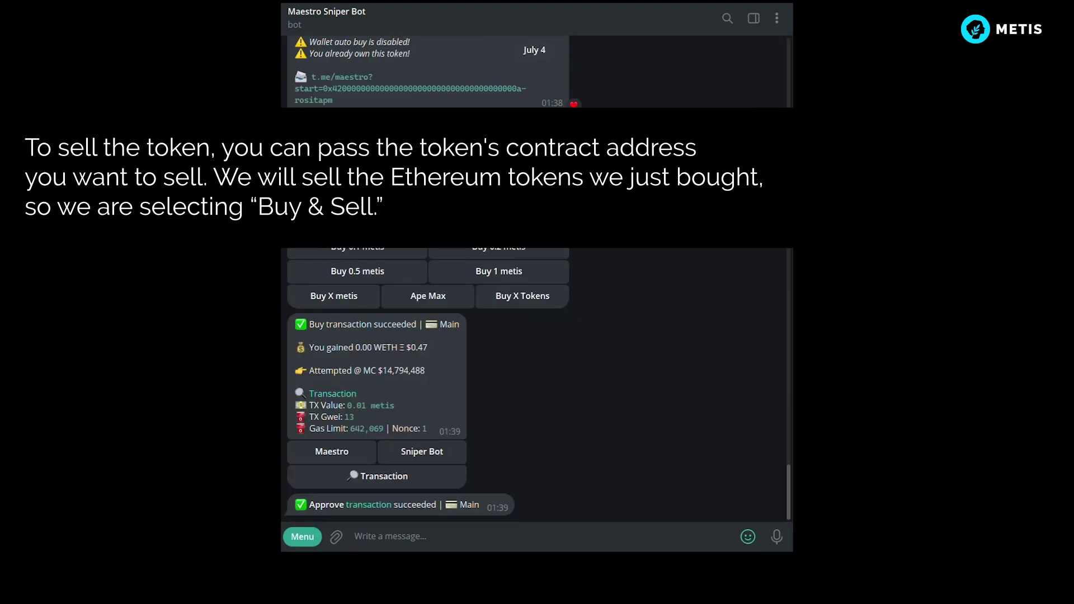
{"action": "left_click", "coordinate": [522, 172]}
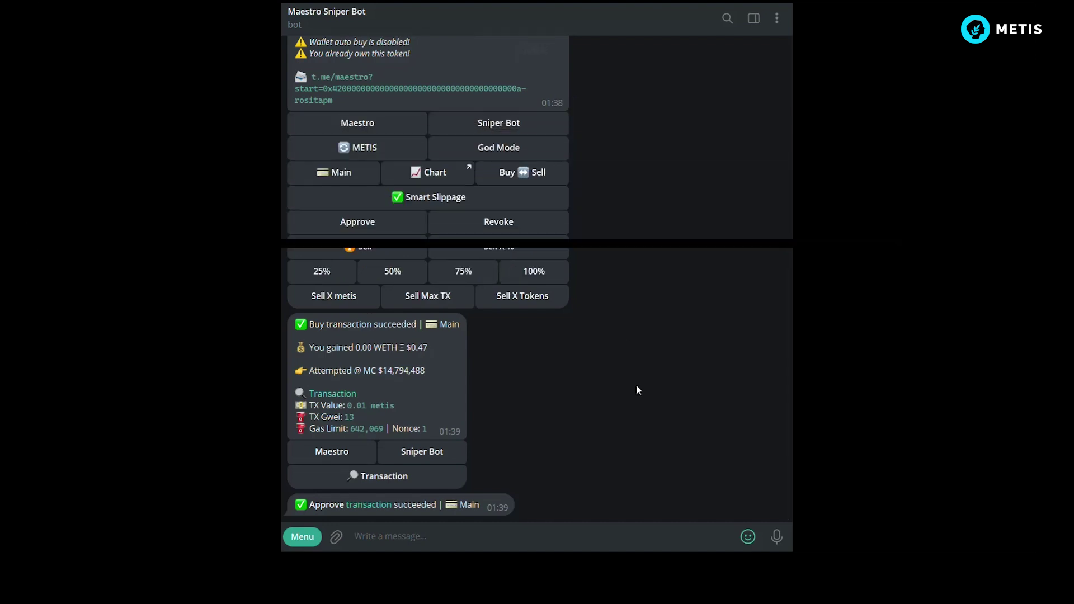
{"action": "scroll", "coordinate": [473, 259], "scroll_direction": "up", "scroll_amount": 4}
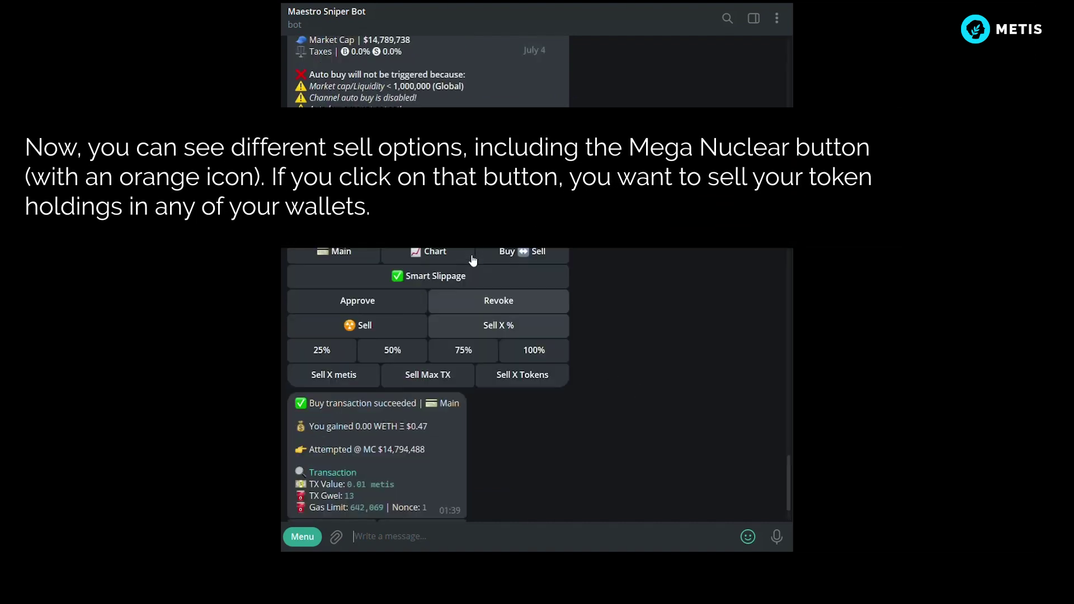
{"action": "scroll", "coordinate": [471, 254], "scroll_direction": "up", "scroll_amount": 4}
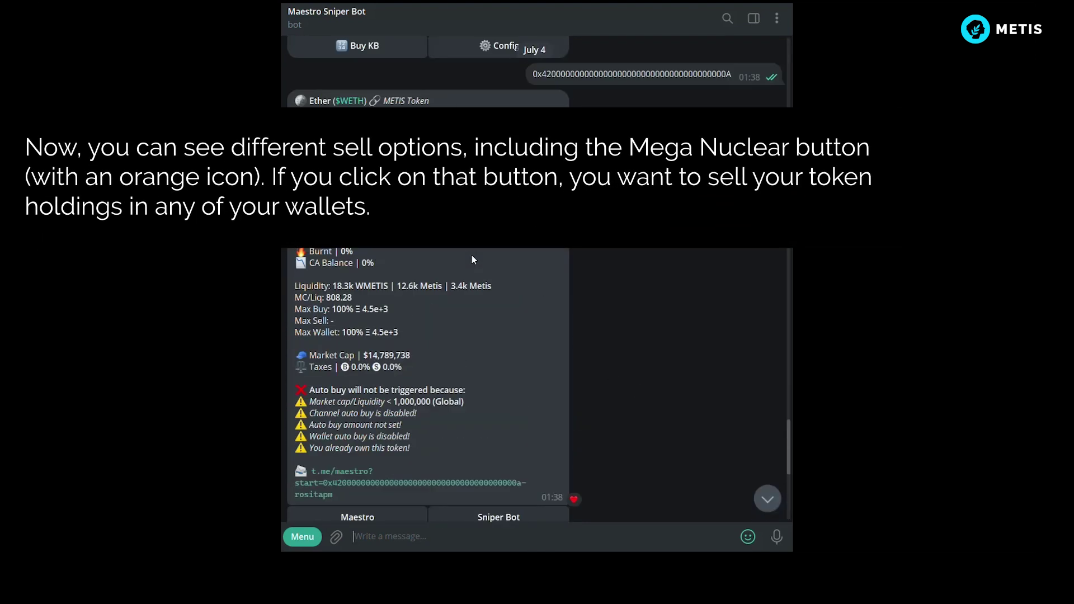
Sell Ether tokens by metis value with Sell X metis, replying to the bot with a sell value of 0.01.
{"action": "scroll", "coordinate": [471, 254], "scroll_direction": "down", "scroll_amount": 6}
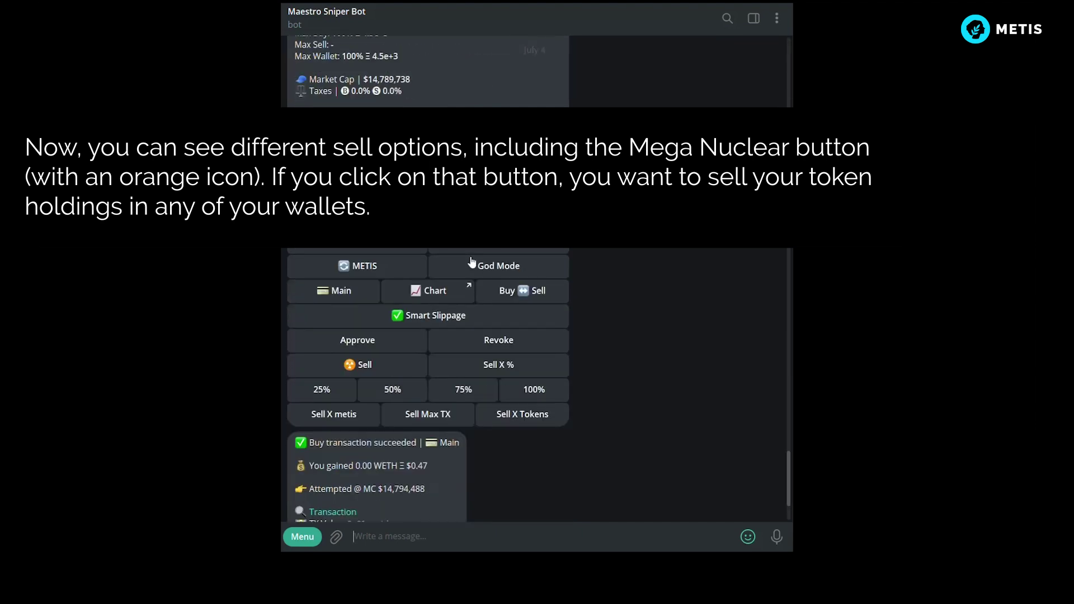
{"action": "scroll", "coordinate": [472, 262], "scroll_direction": "down", "scroll_amount": 3}
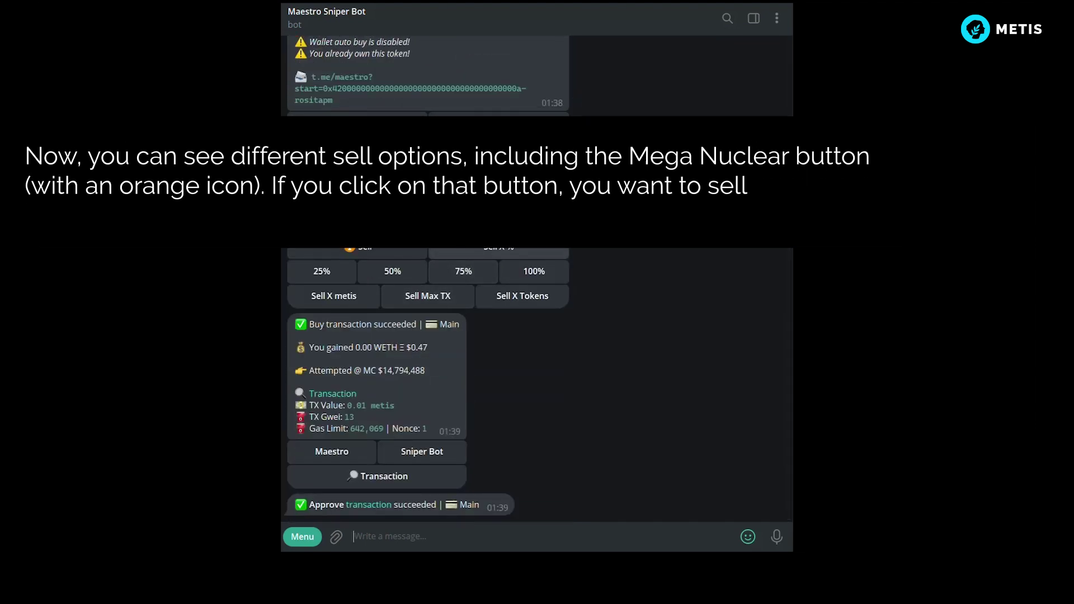
{"action": "left_click", "coordinate": [352, 309]}
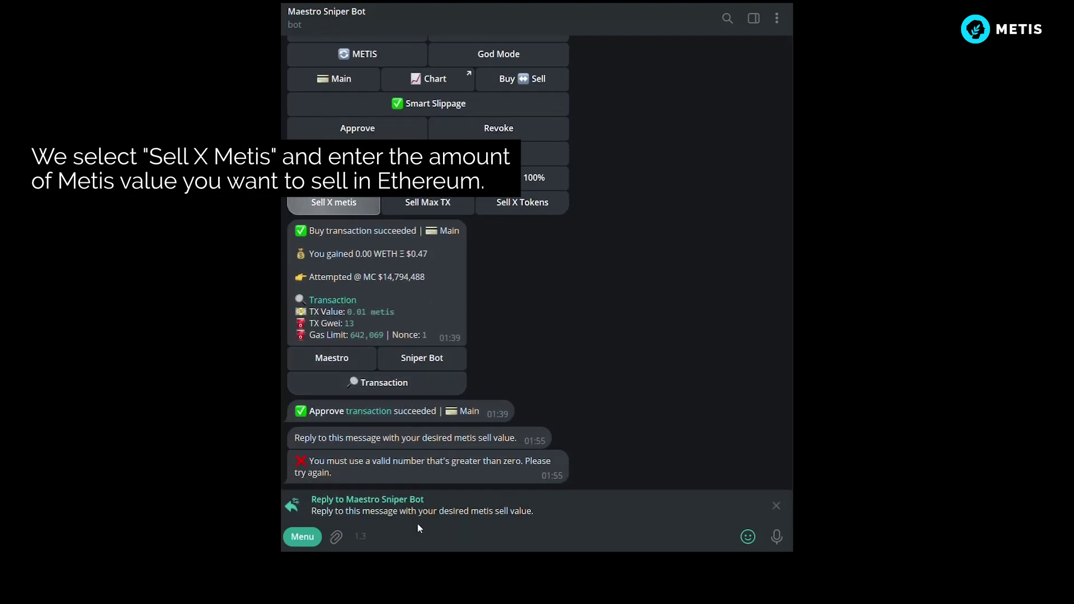
{"action": "type", "text": "0."}
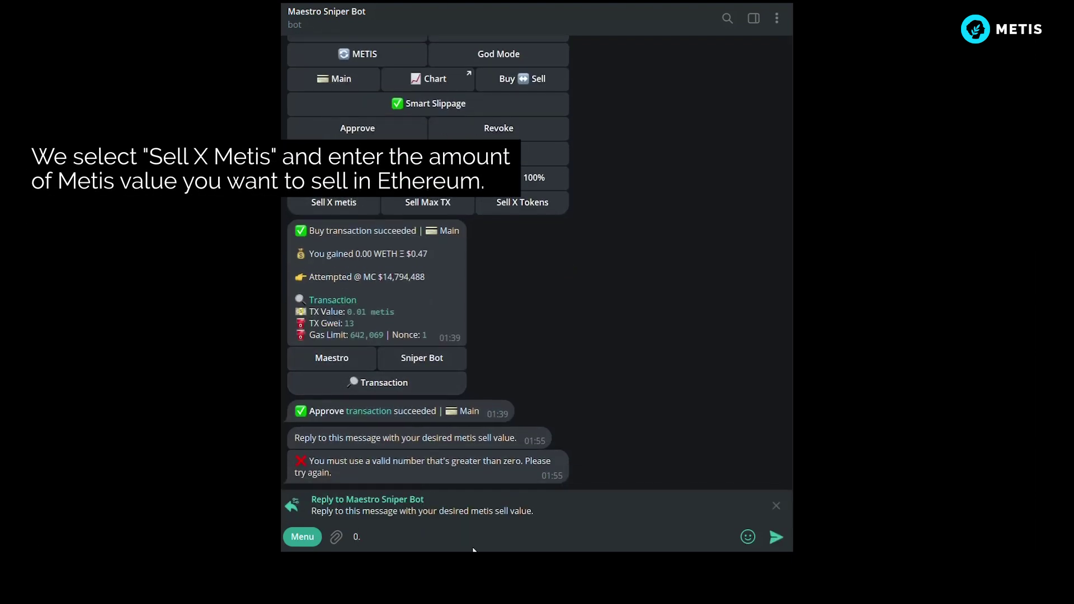
{"action": "type", "text": "01"}
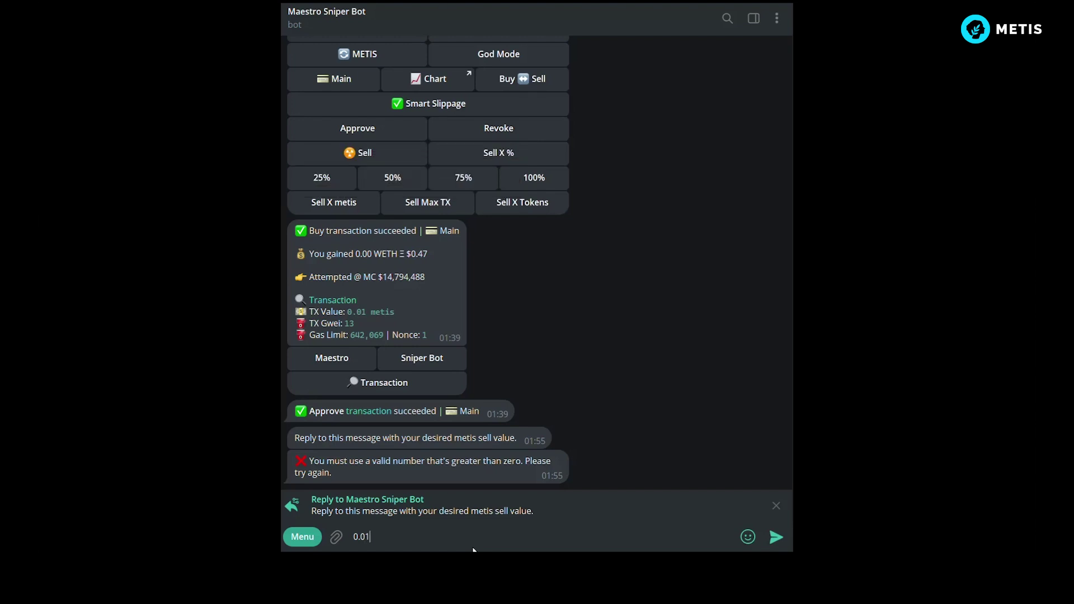
{"action": "key", "text": "Return"}
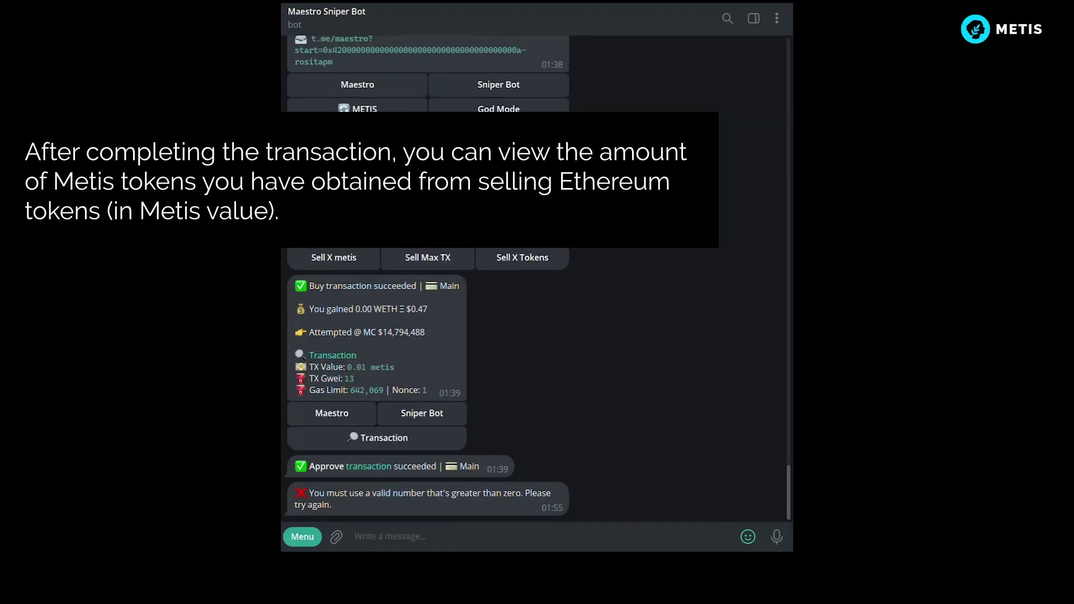